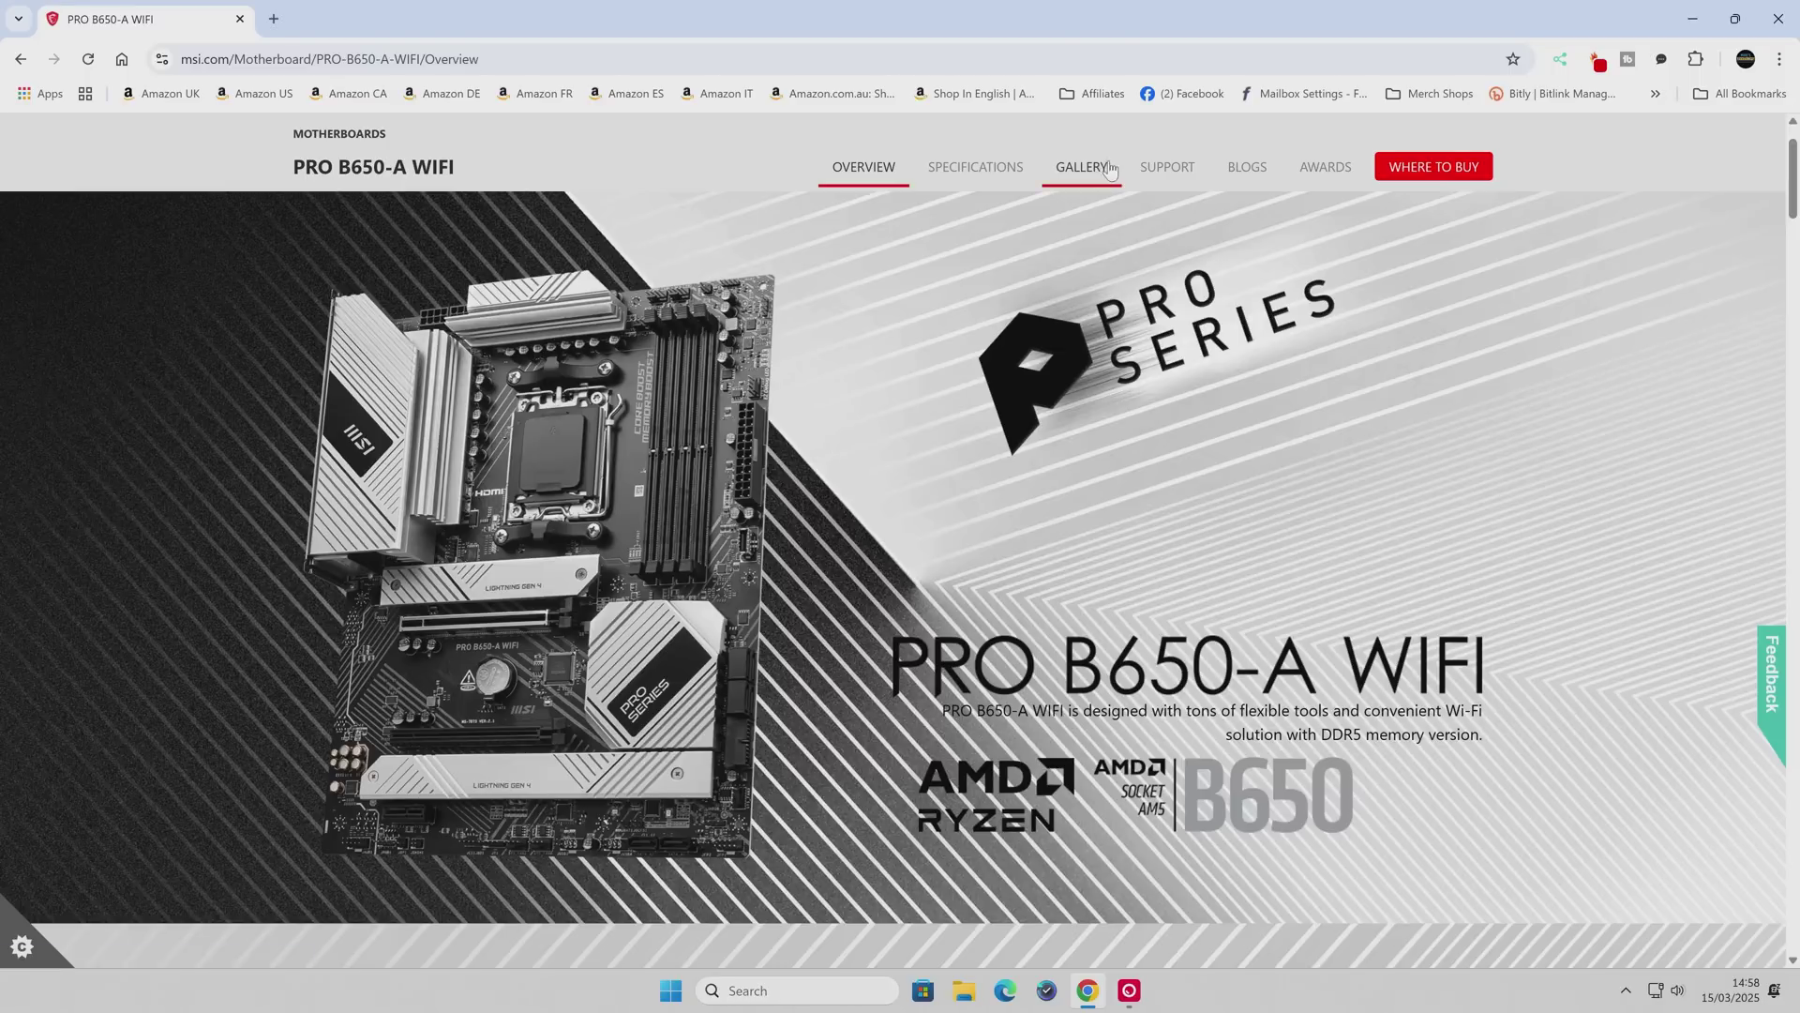
Step: Open the PRO B650-A WIFI support page and show its BIOS downloads
{"action": "left_click", "coordinate": [1169, 178]}
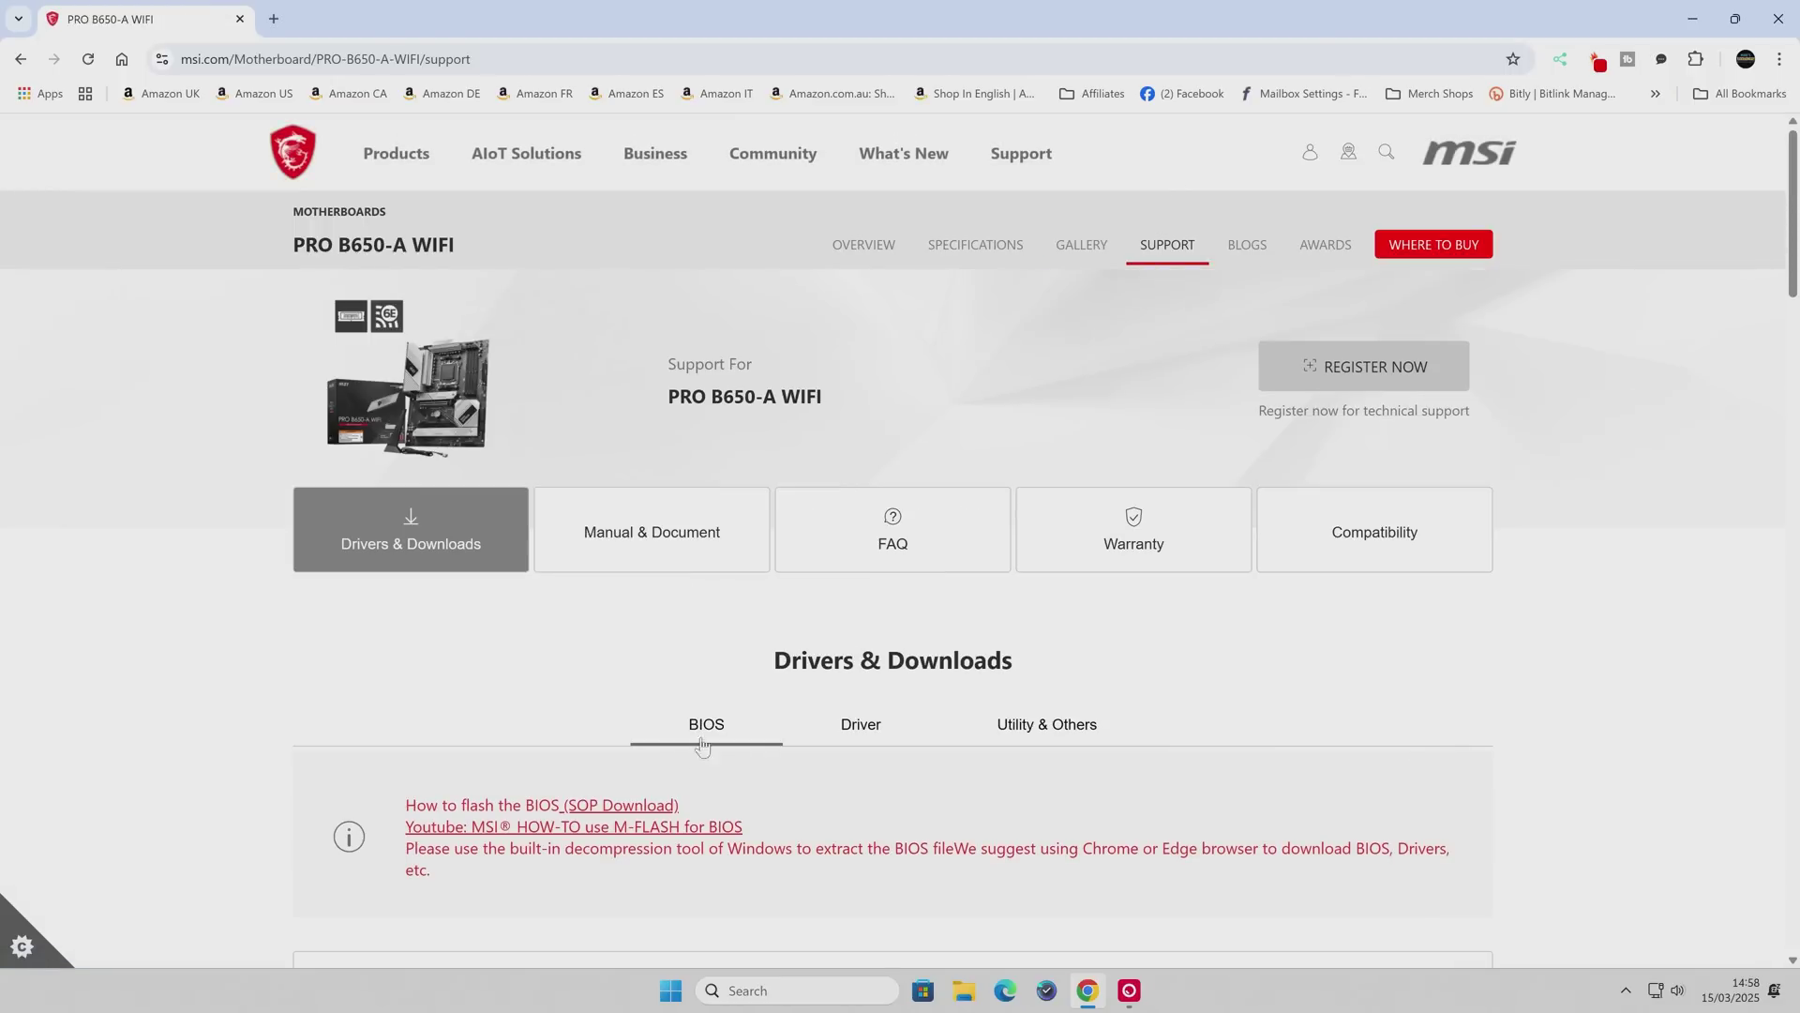
{"action": "scroll", "coordinate": [705, 705], "scroll_direction": "down", "scroll_amount": 3}
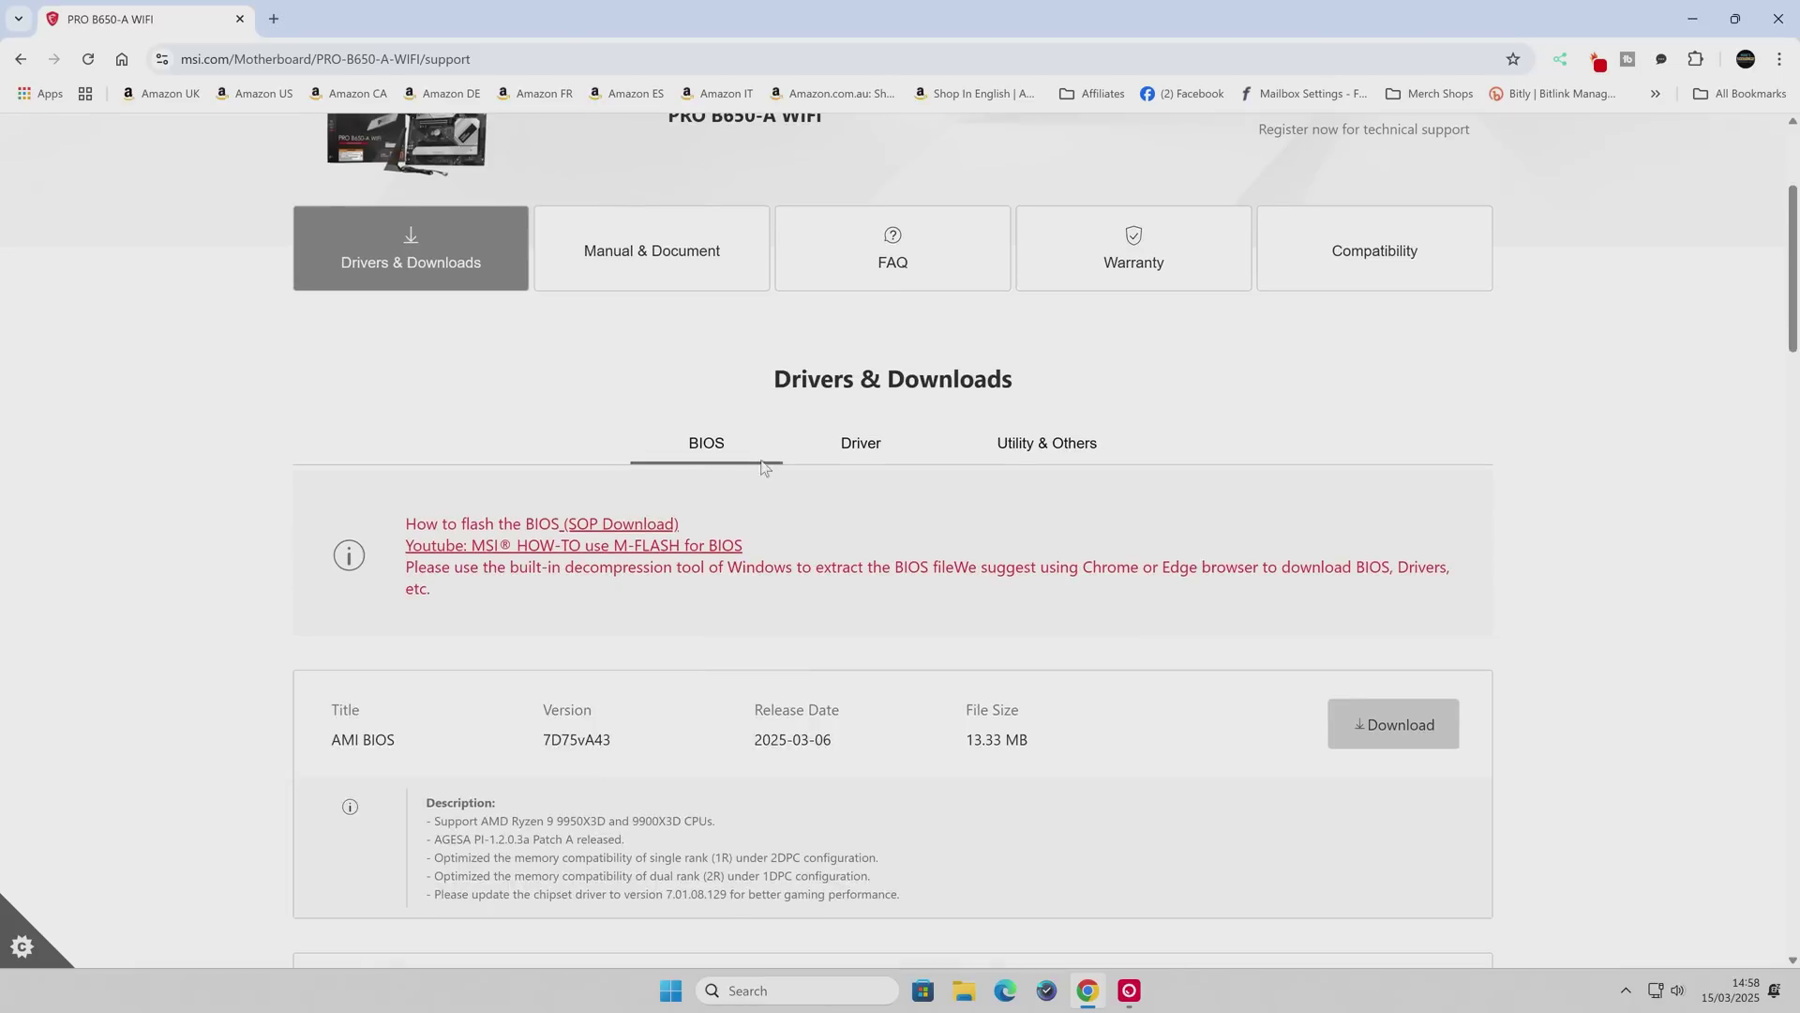
{"action": "left_click", "coordinate": [870, 446]}
{"action": "left_click", "coordinate": [1027, 445]}
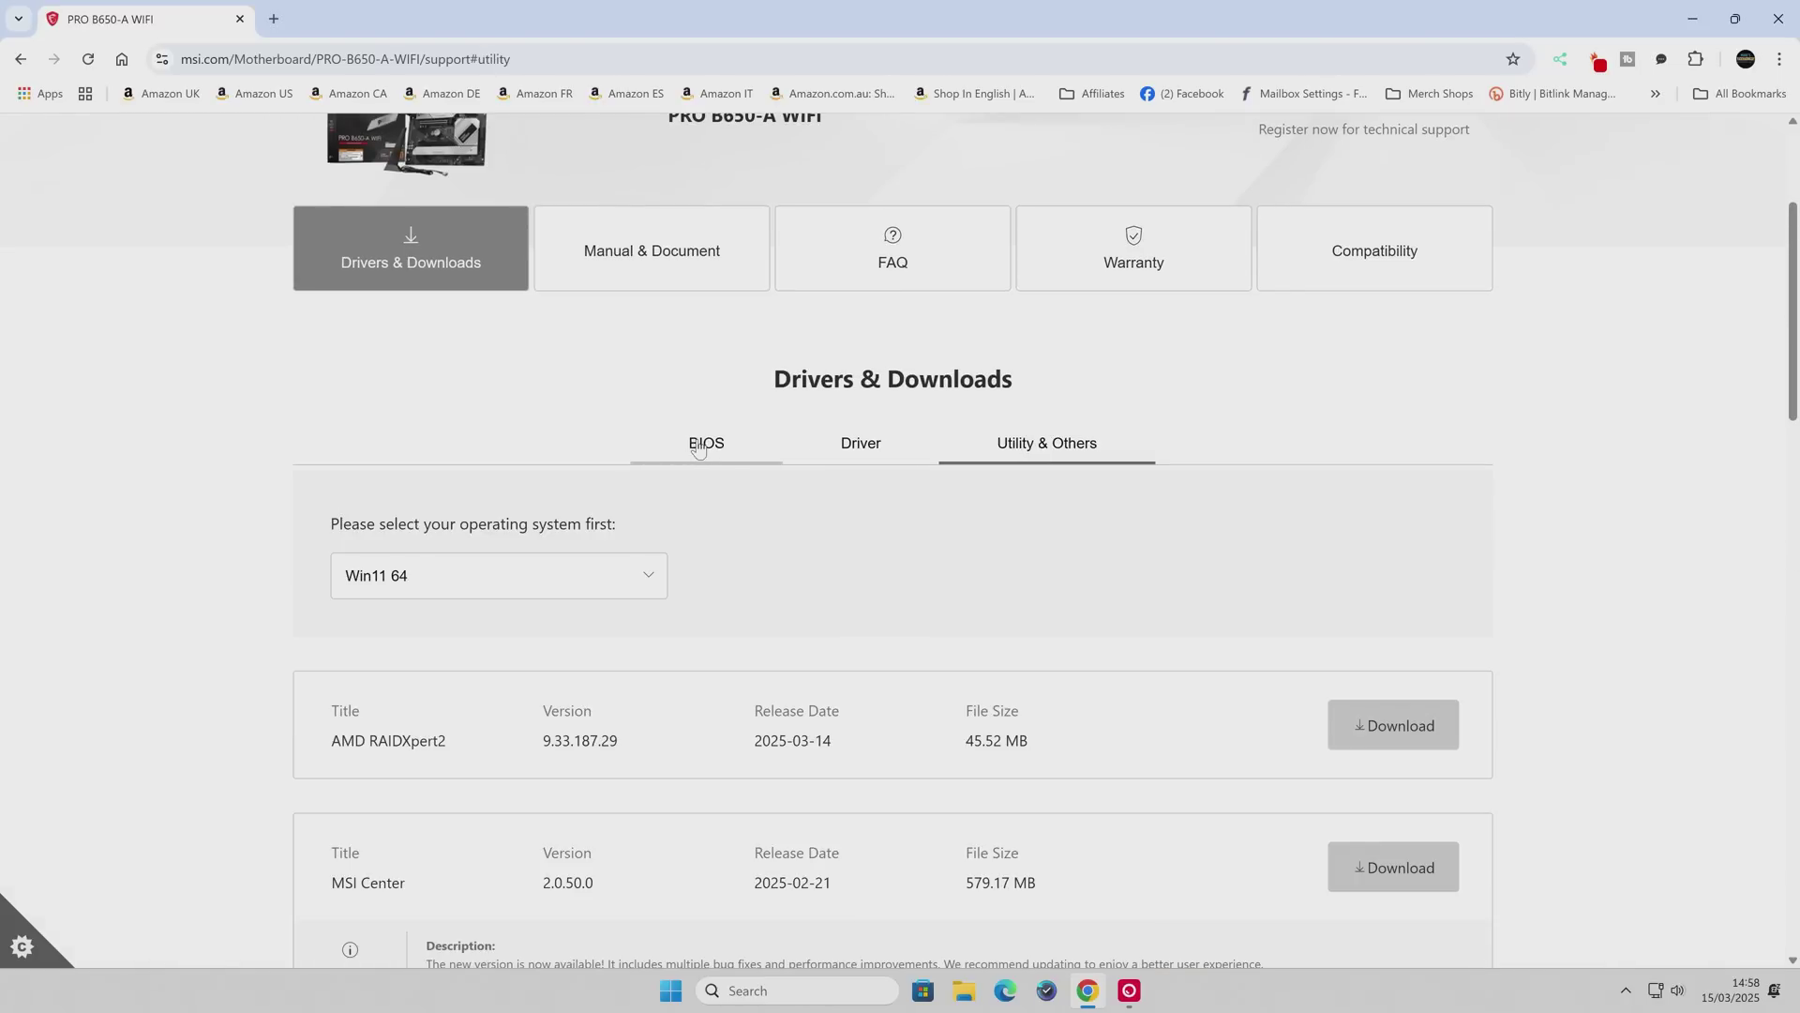
{"action": "left_click", "coordinate": [701, 446]}
Step: Examine the AMI BIOS releases listed for the board, comparing their versions, release dates and descriptions
{"action": "scroll", "coordinate": [695, 466], "scroll_direction": "down", "scroll_amount": 4}
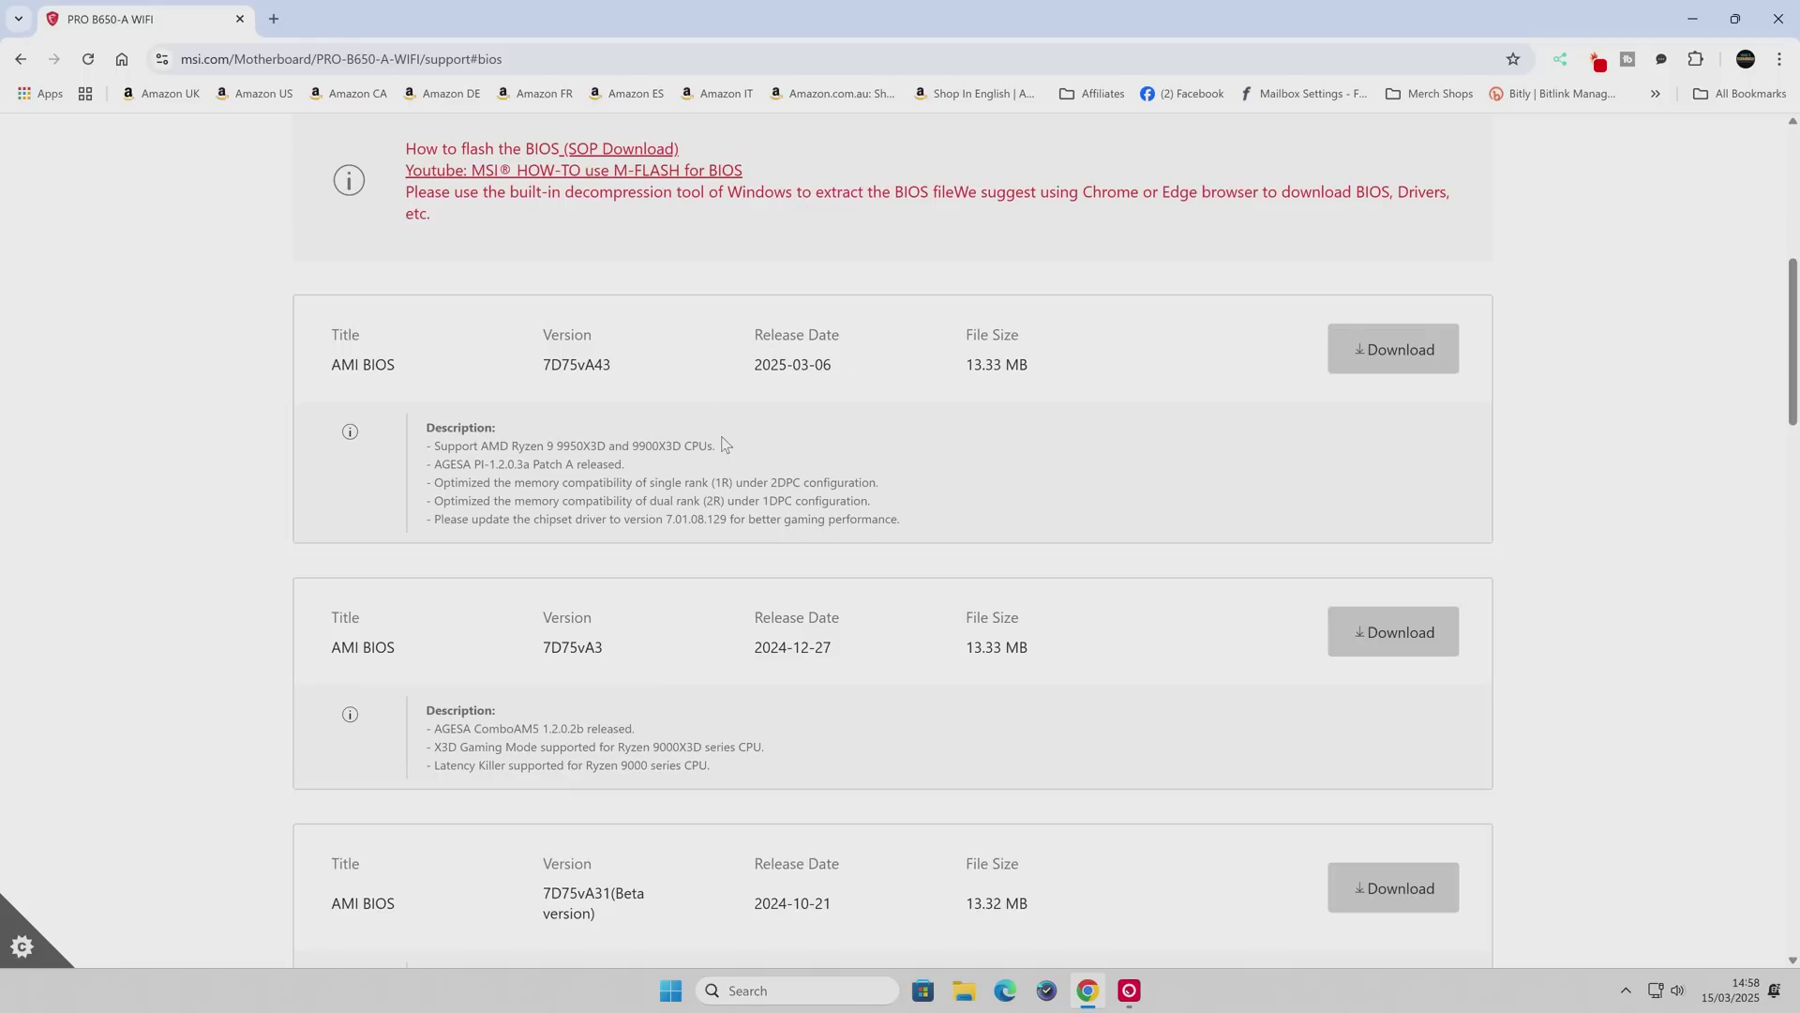
{"action": "scroll", "coordinate": [712, 469], "scroll_direction": "down", "scroll_amount": 5}
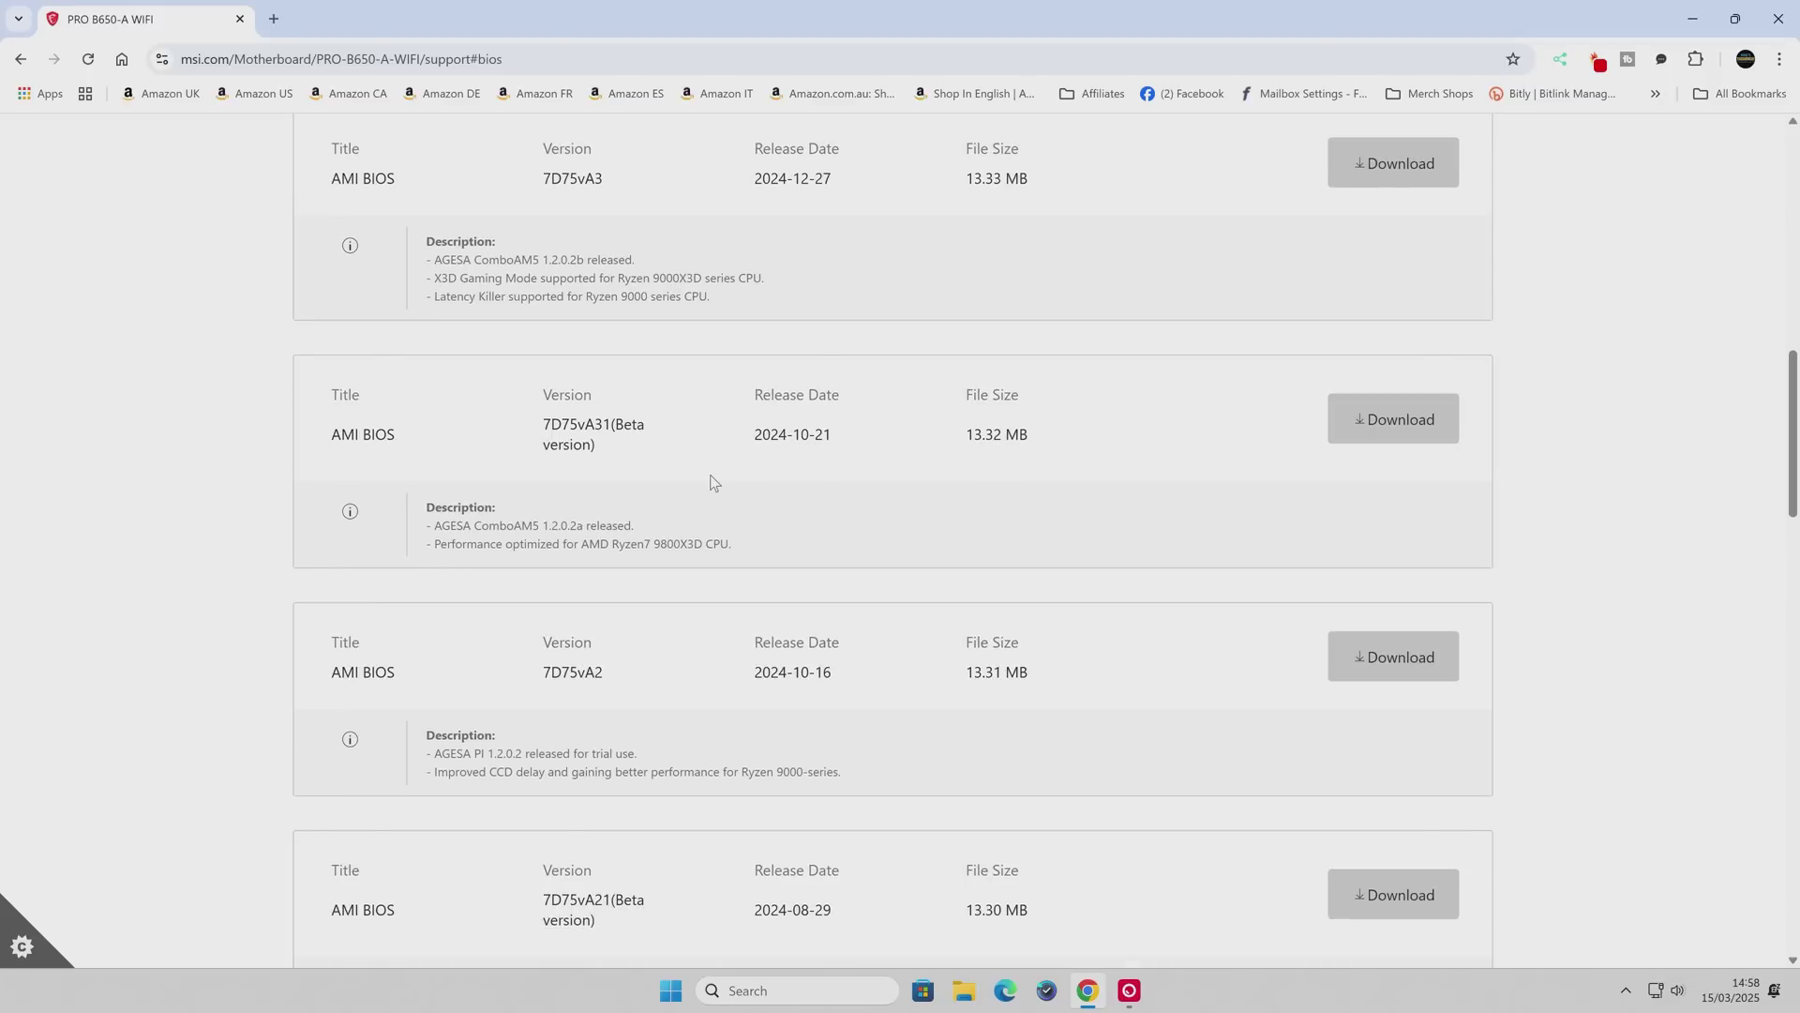
{"action": "scroll", "coordinate": [712, 482], "scroll_direction": "down", "scroll_amount": 2}
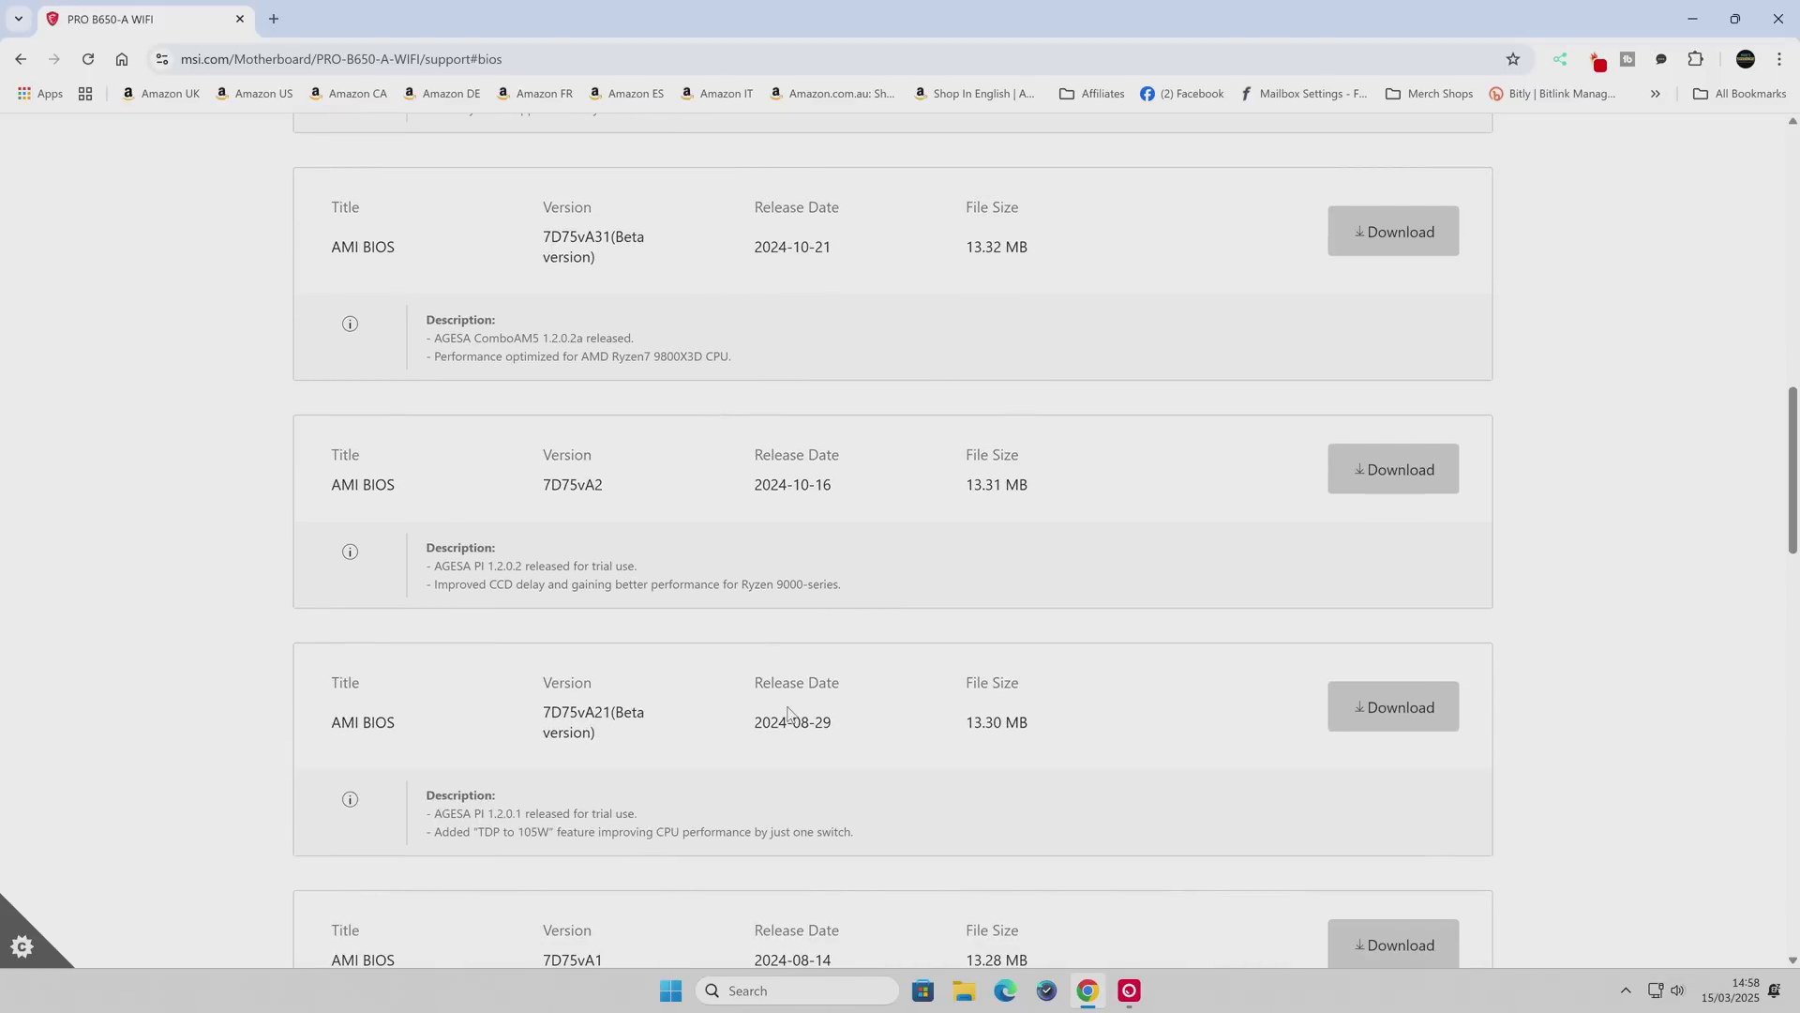
{"action": "scroll", "coordinate": [738, 621], "scroll_direction": "up", "scroll_amount": 6}
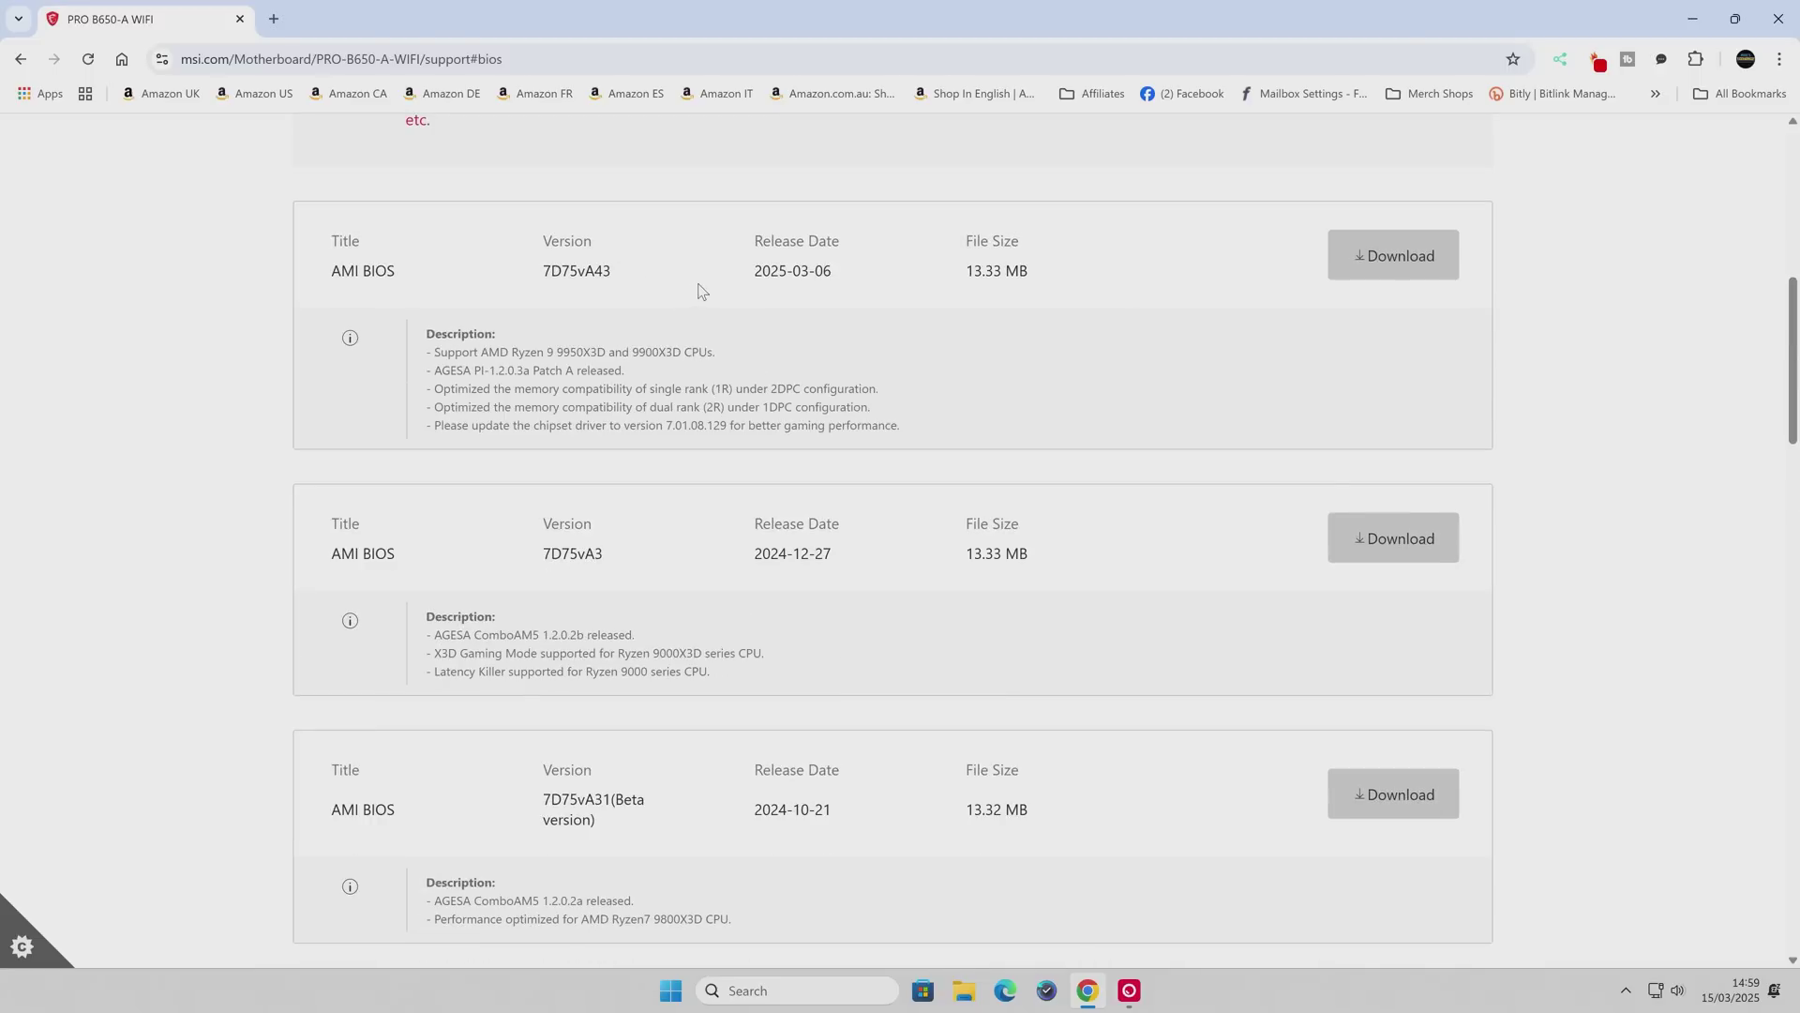
{"action": "scroll", "coordinate": [761, 581], "scroll_direction": "down", "scroll_amount": 6}
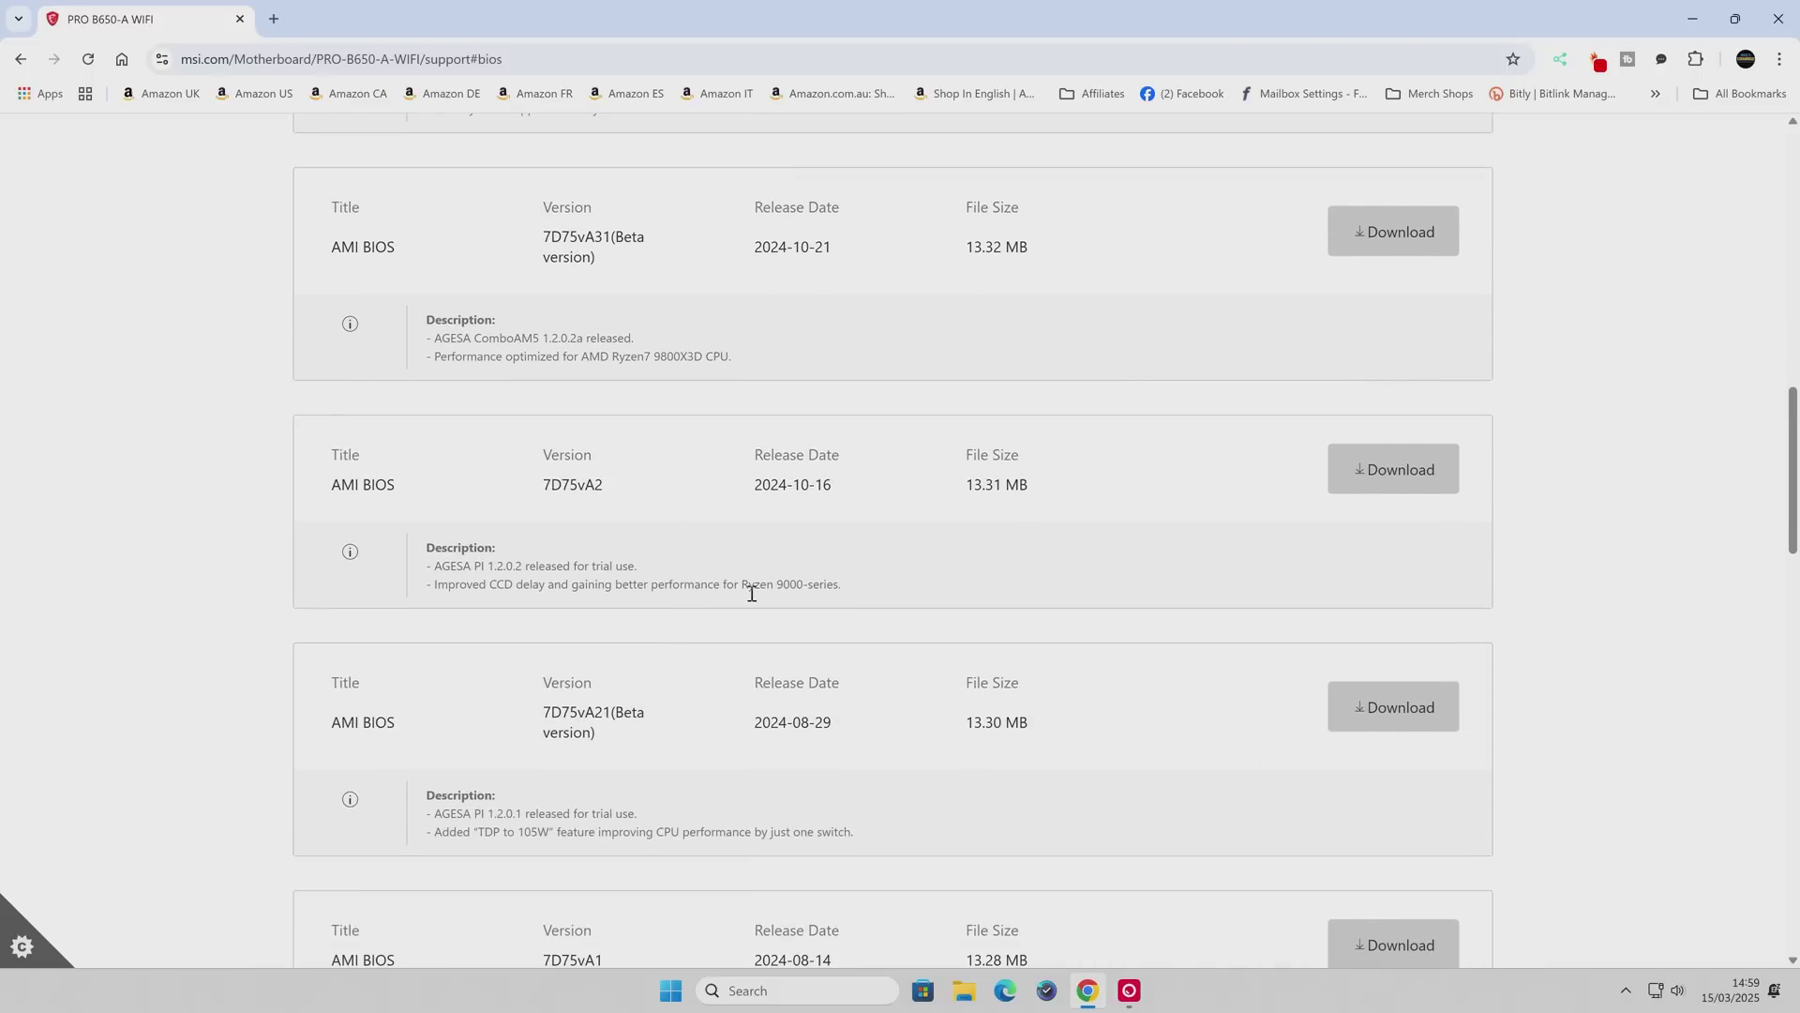
{"action": "scroll", "coordinate": [751, 594], "scroll_direction": "down", "scroll_amount": 15}
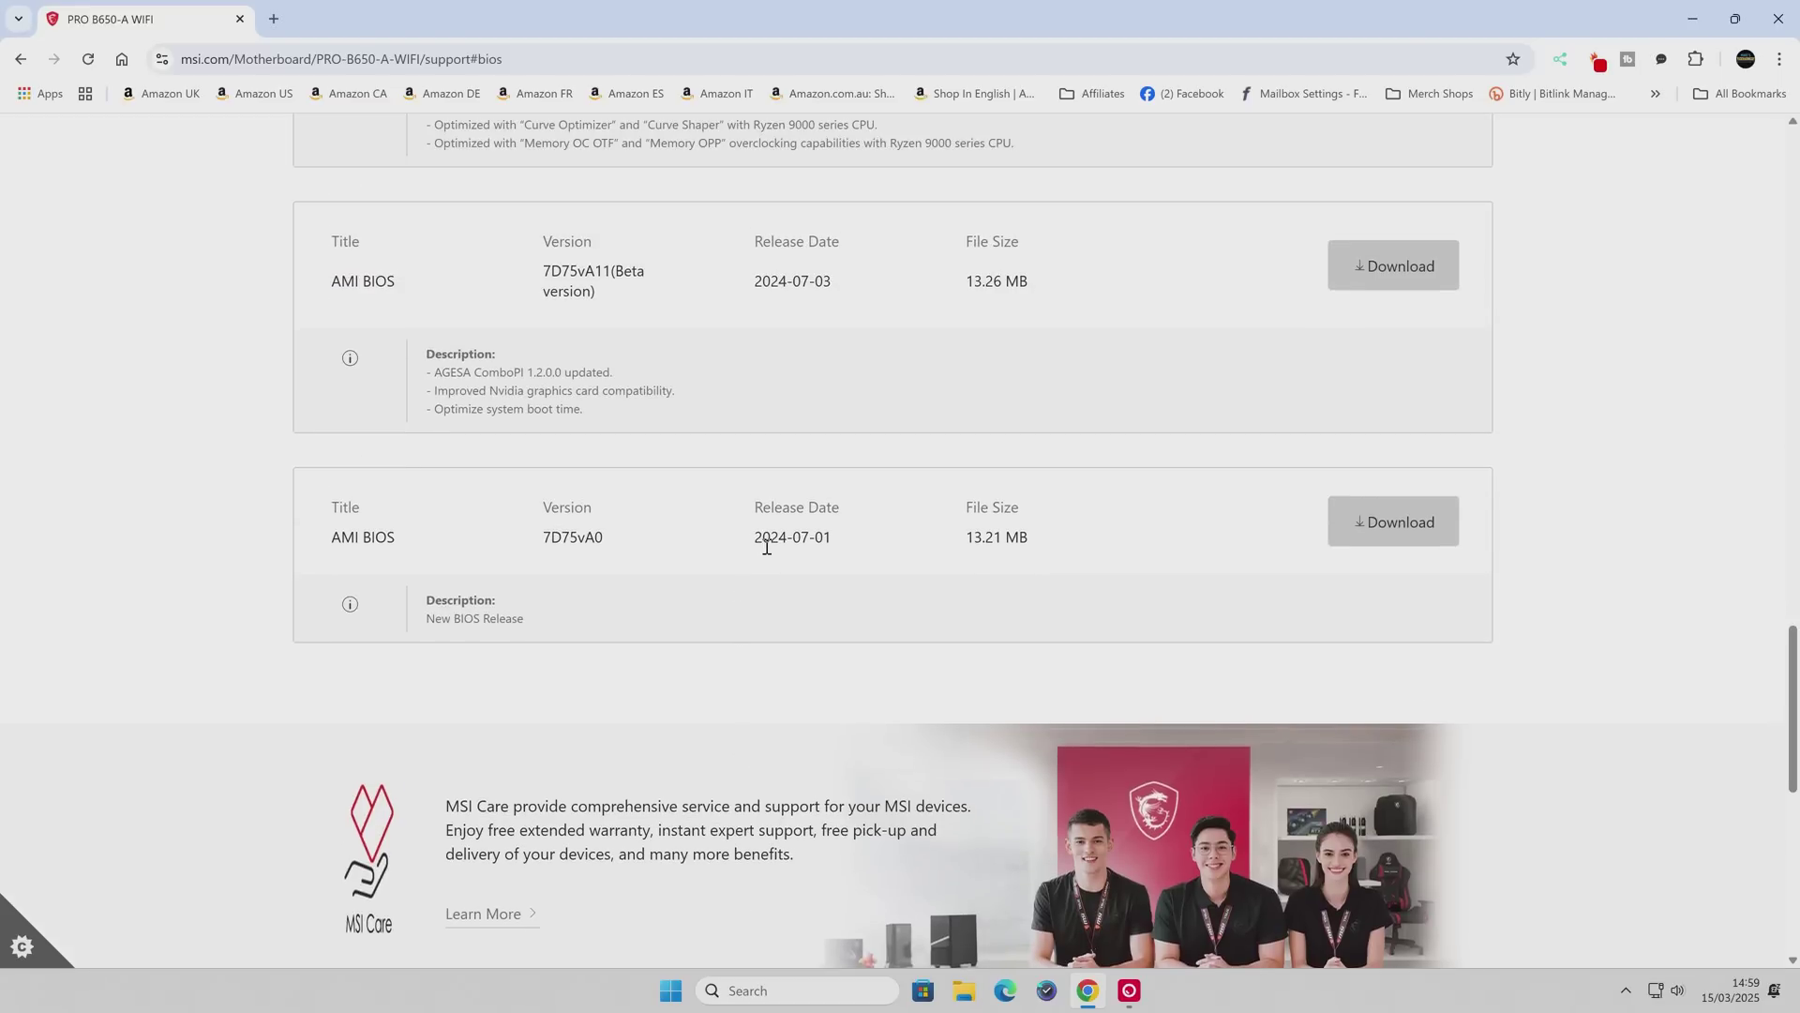
{"action": "scroll", "coordinate": [766, 548], "scroll_direction": "up", "scroll_amount": 7}
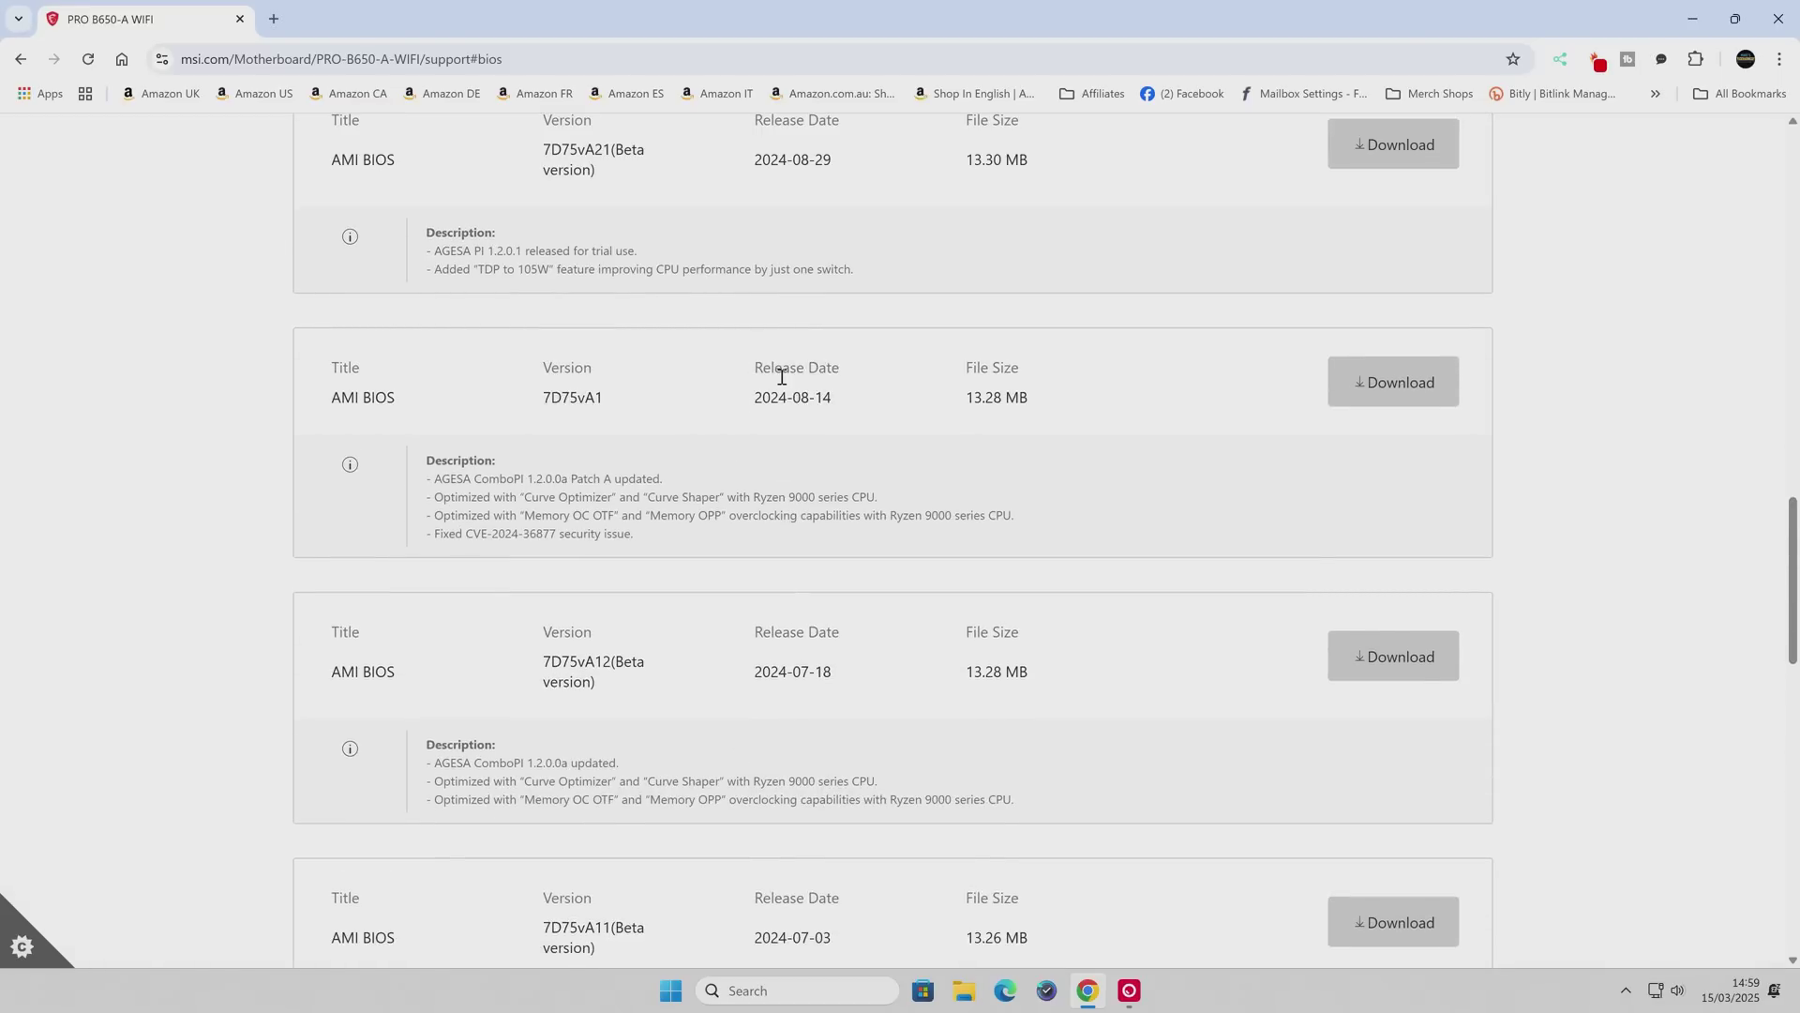
{"action": "scroll", "coordinate": [774, 413], "scroll_direction": "up", "scroll_amount": 5}
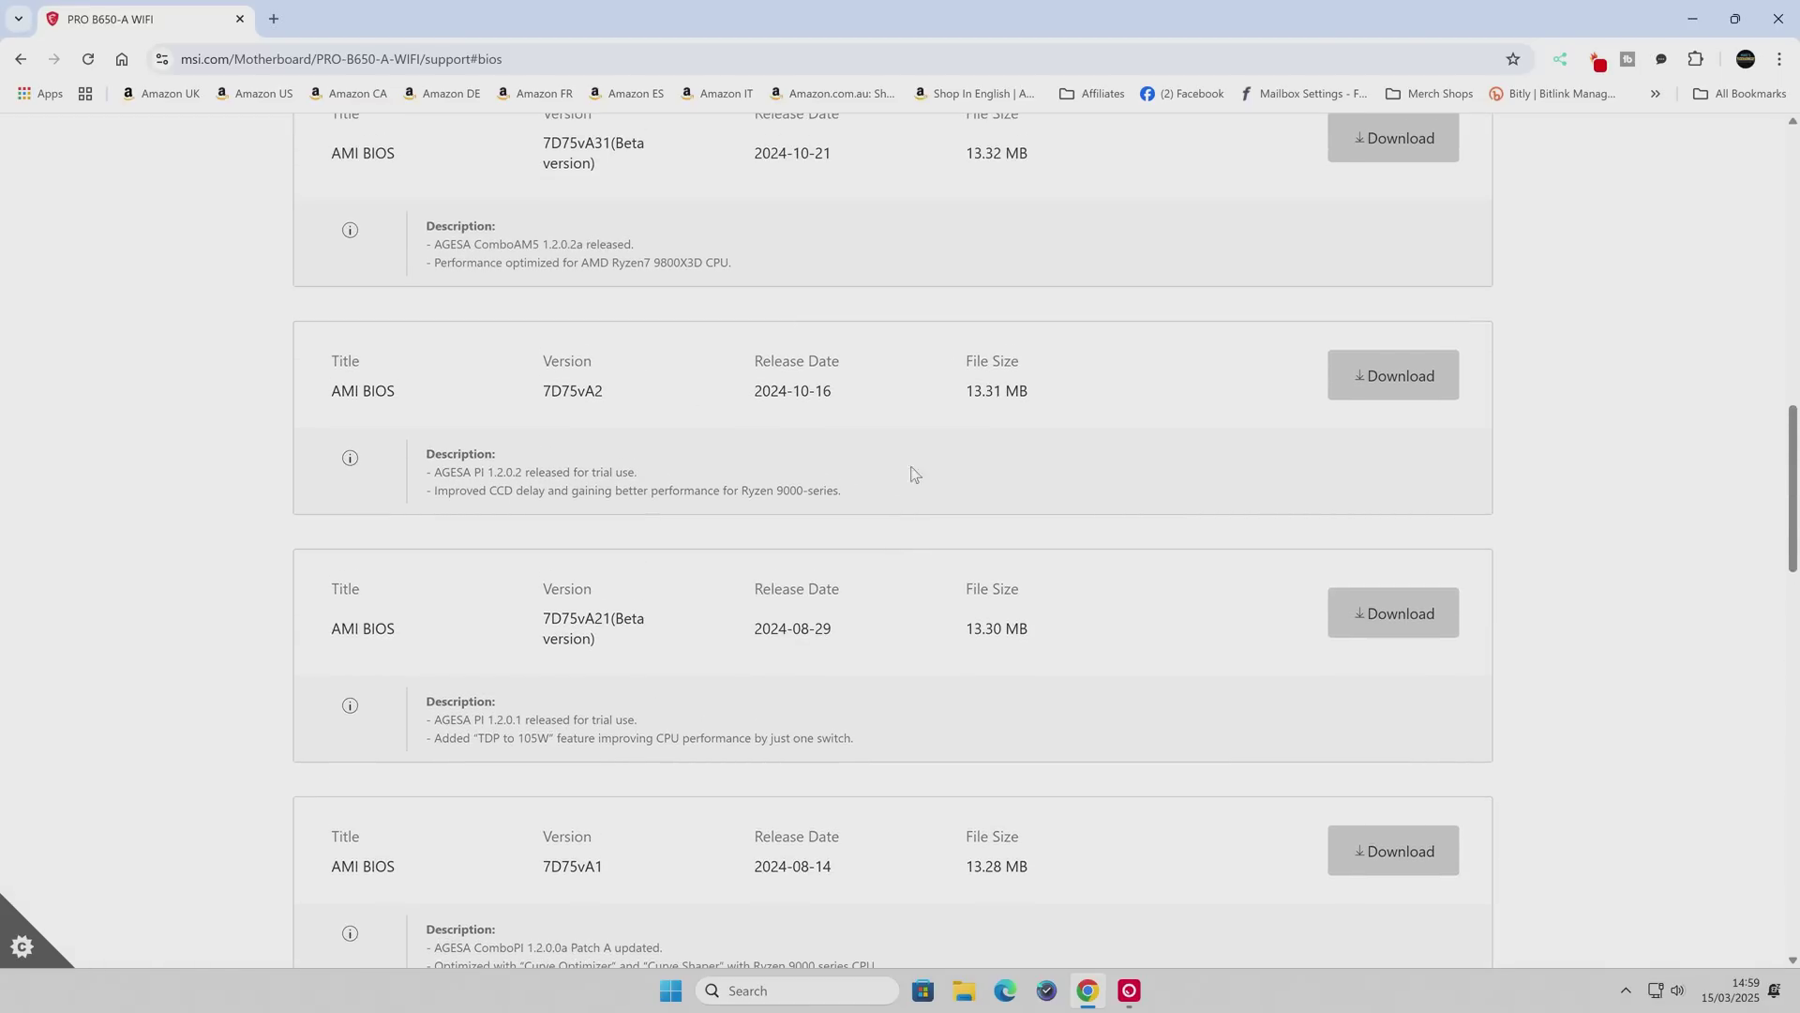
{"action": "scroll", "coordinate": [825, 488], "scroll_direction": "up", "scroll_amount": 8}
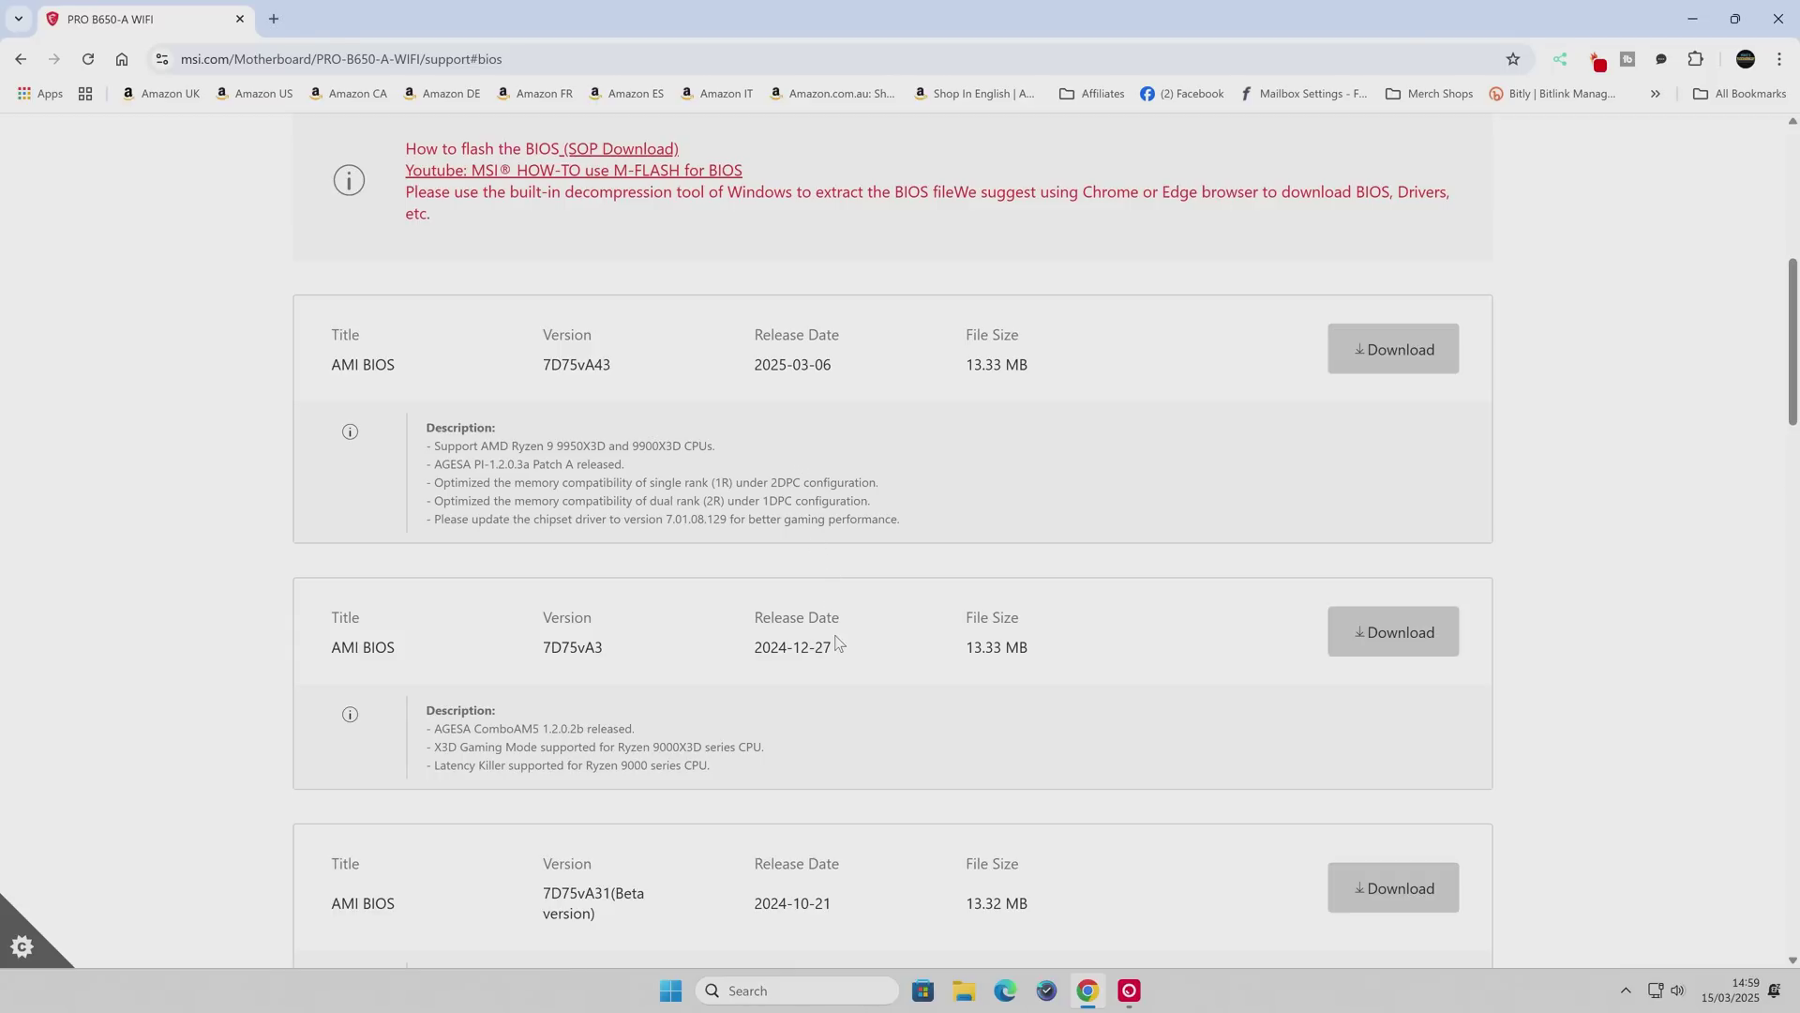
{"action": "scroll", "coordinate": [838, 642], "scroll_direction": "down", "scroll_amount": 3}
{"action": "scroll", "coordinate": [830, 647], "scroll_direction": "down", "scroll_amount": 4}
{"action": "scroll", "coordinate": [591, 618], "scroll_direction": "up", "scroll_amount": 9}
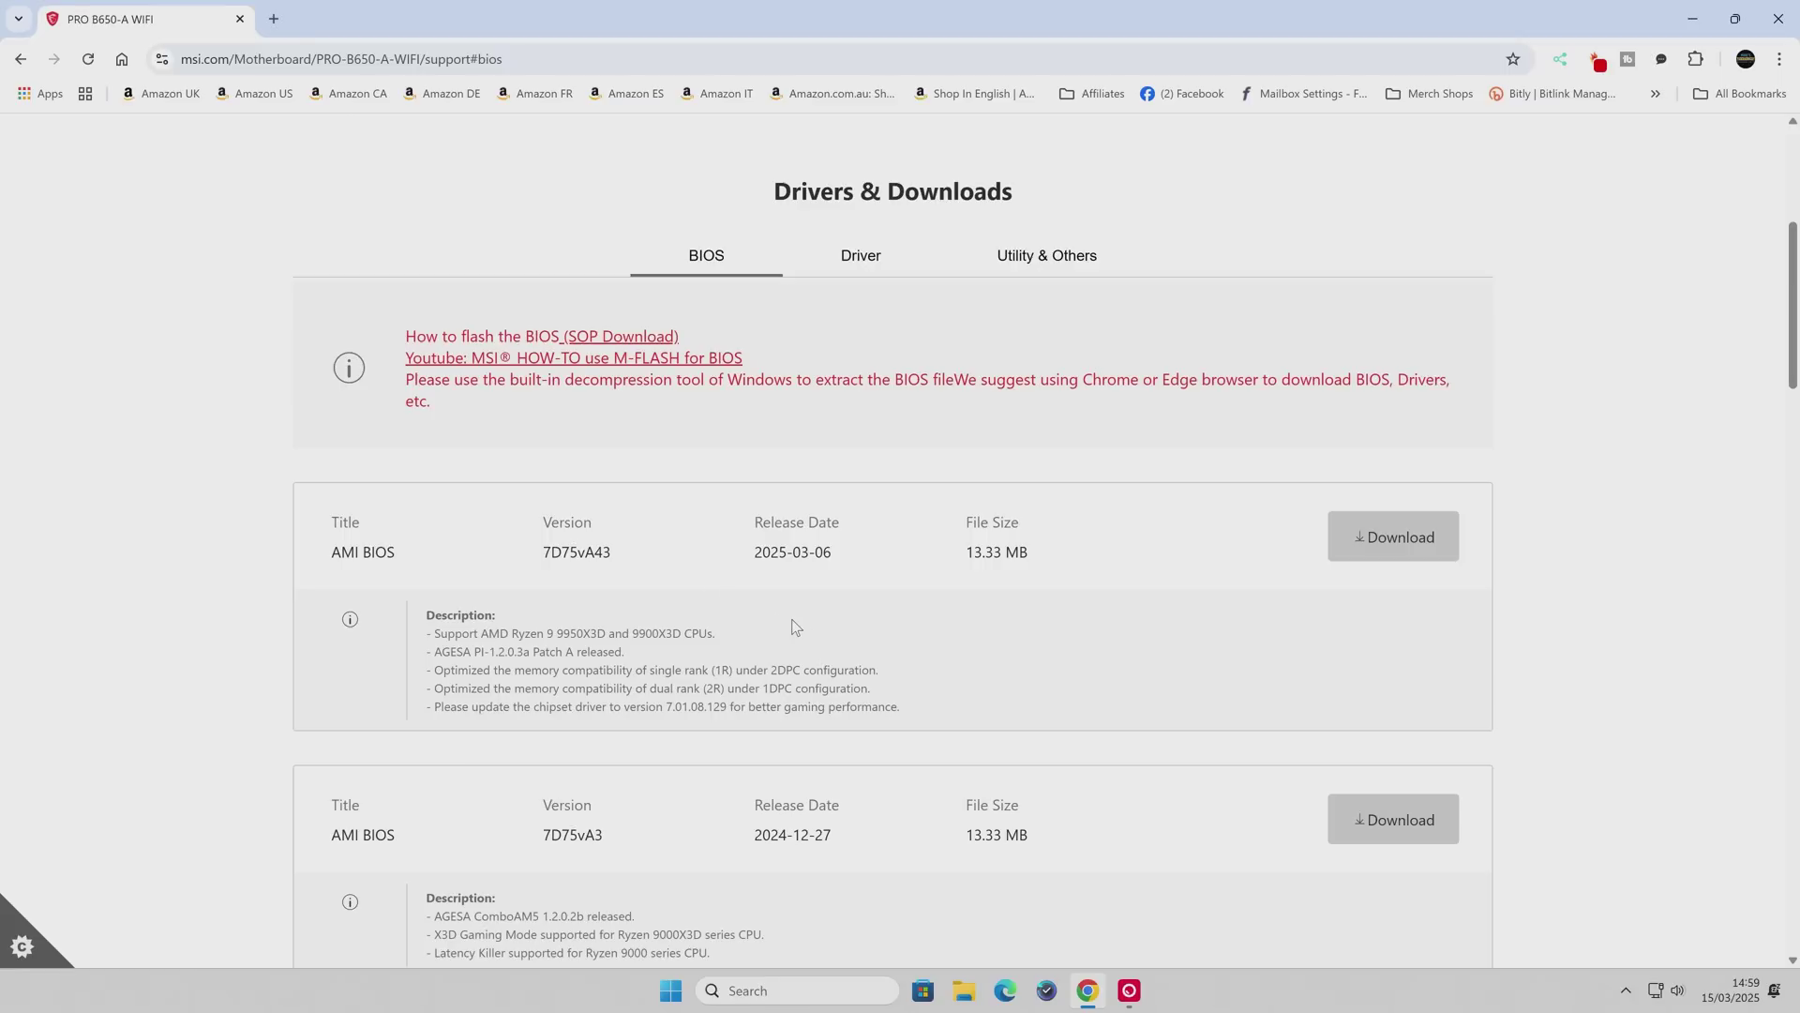
Step: Download BIOS version 7D75vA43 to the Desktop as 7D75vA43.zip and minimise the browser
{"action": "left_click", "coordinate": [1395, 553]}
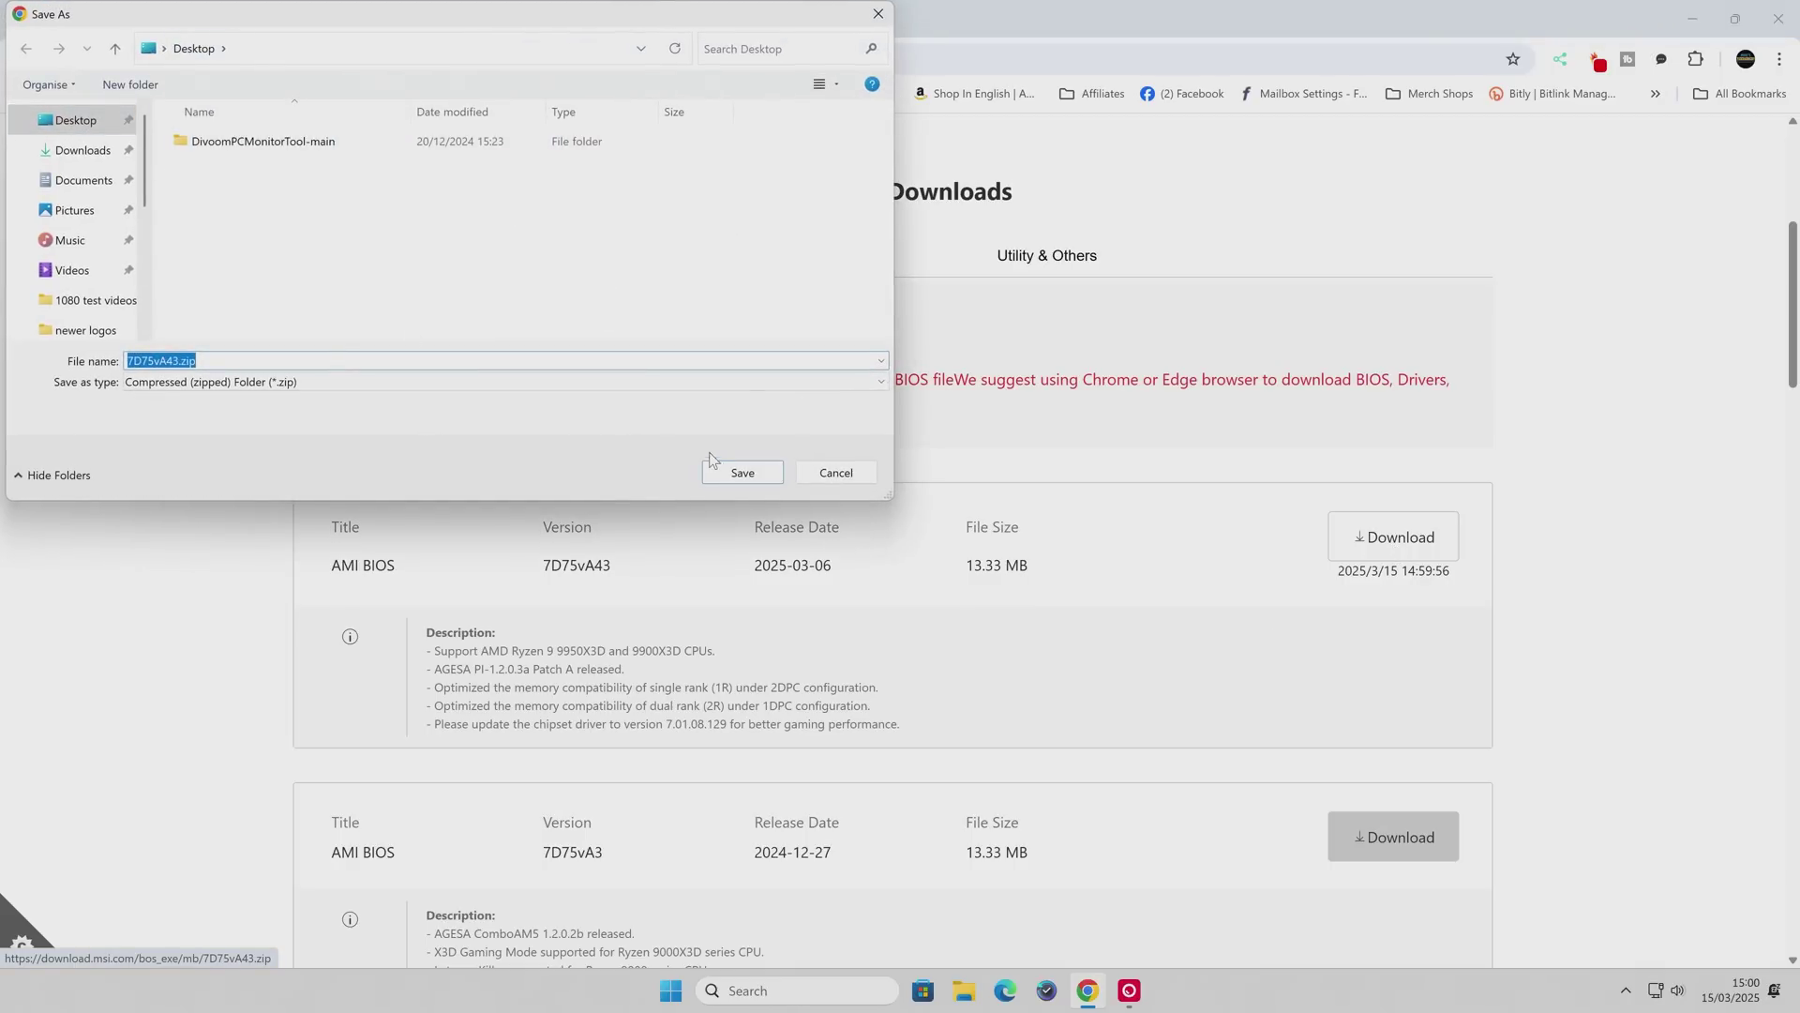
{"action": "left_click", "coordinate": [742, 473]}
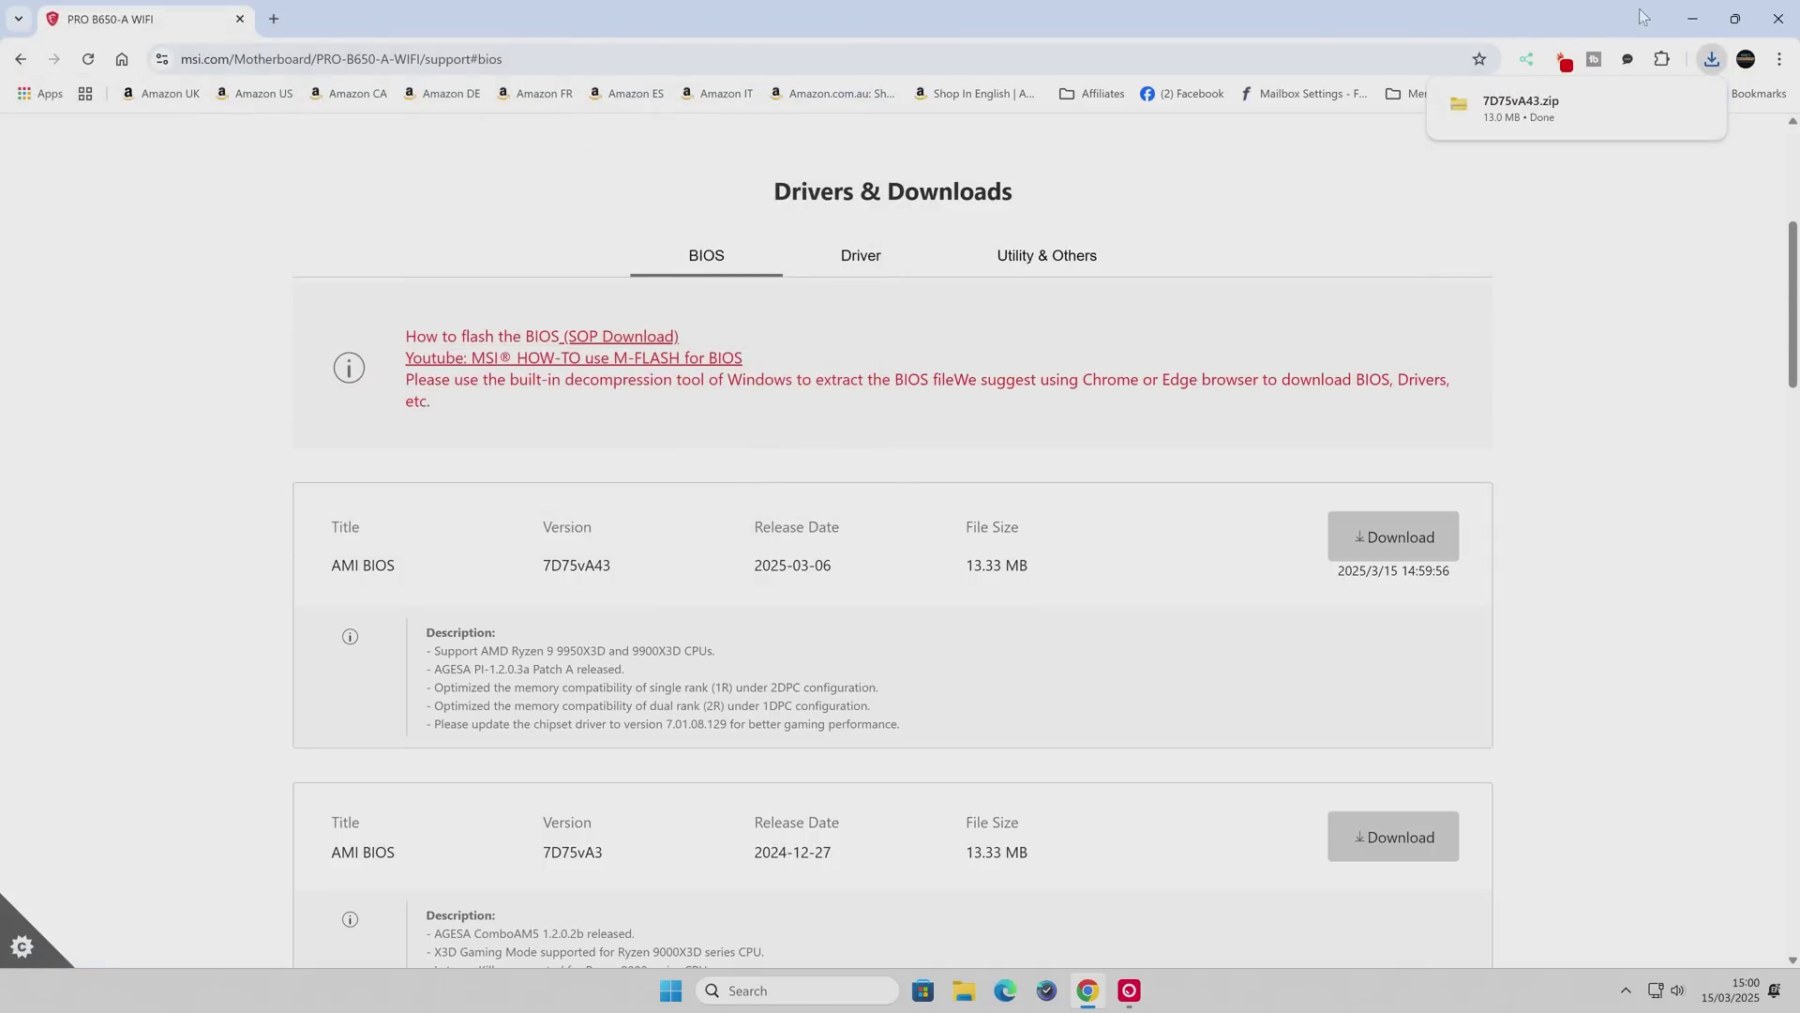
{"action": "left_click", "coordinate": [1694, 21]}
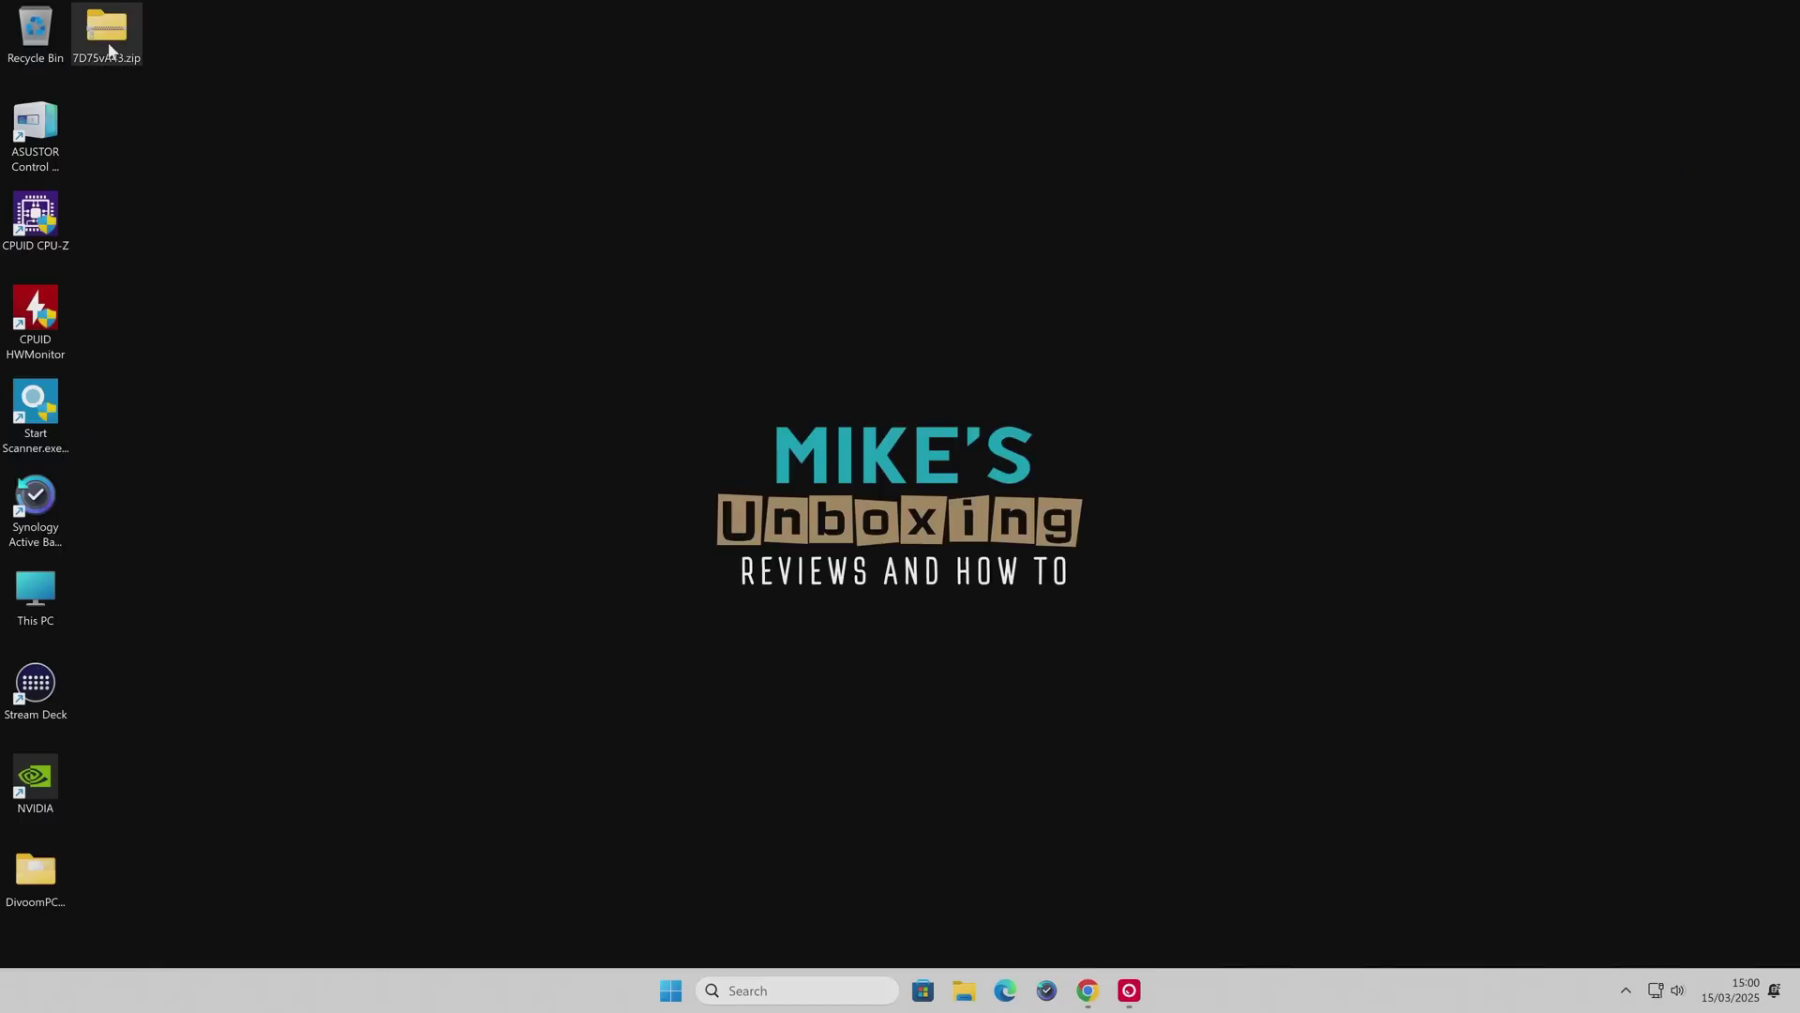
Step: Extract 7D75vA43.zip into a 7D75vA43 folder on the Desktop and open the inner 7D75vA43 folder
{"action": "right_click", "coordinate": [94, 25]}
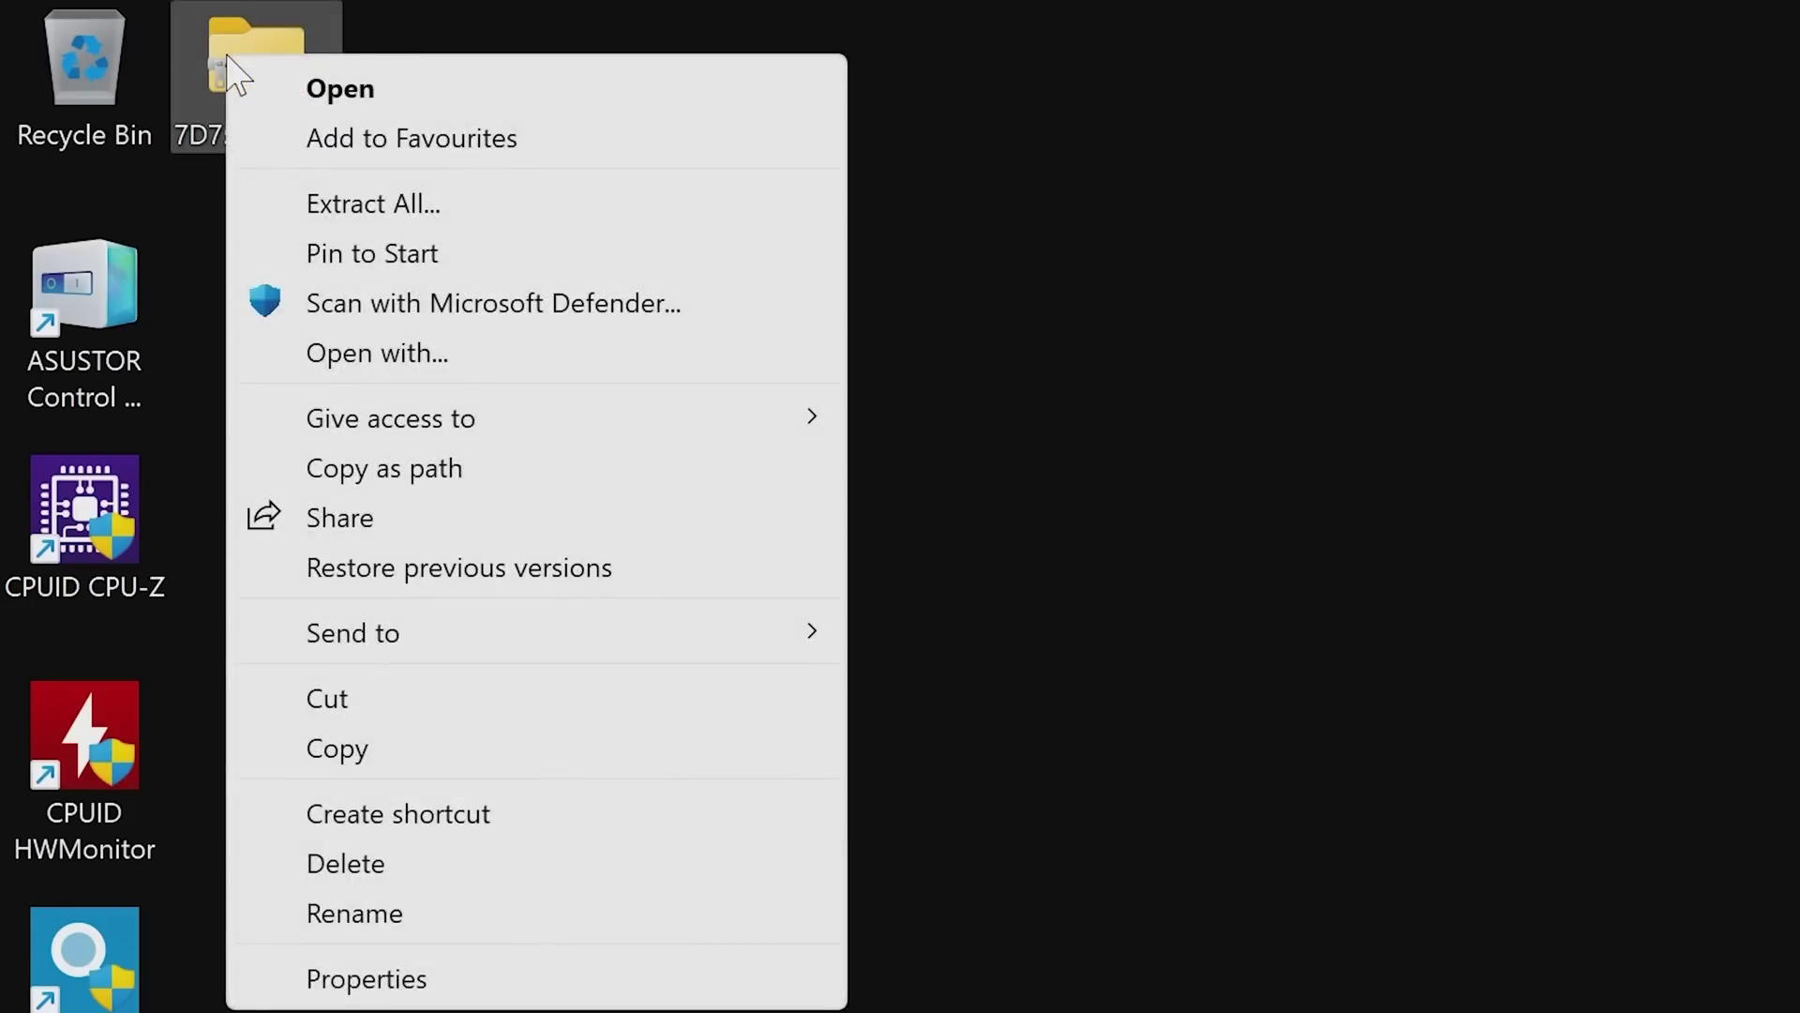
{"action": "left_click", "coordinate": [344, 204]}
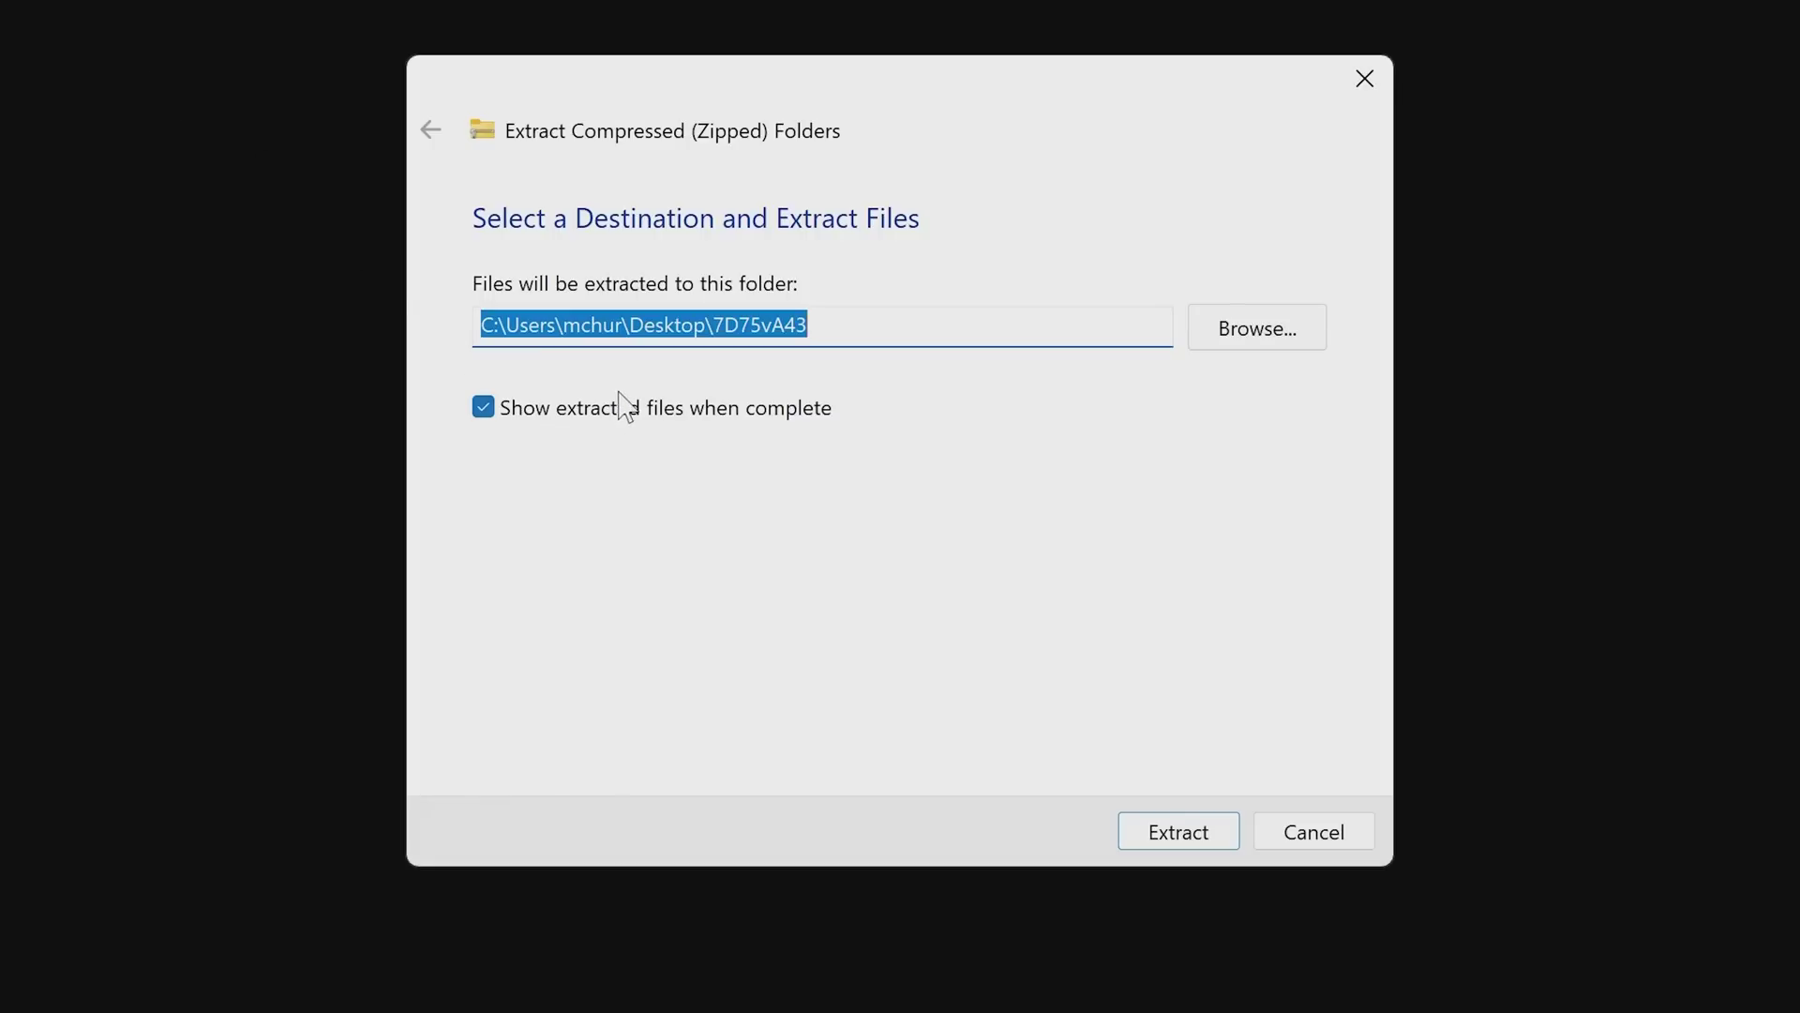
{"action": "left_click", "coordinate": [1187, 840]}
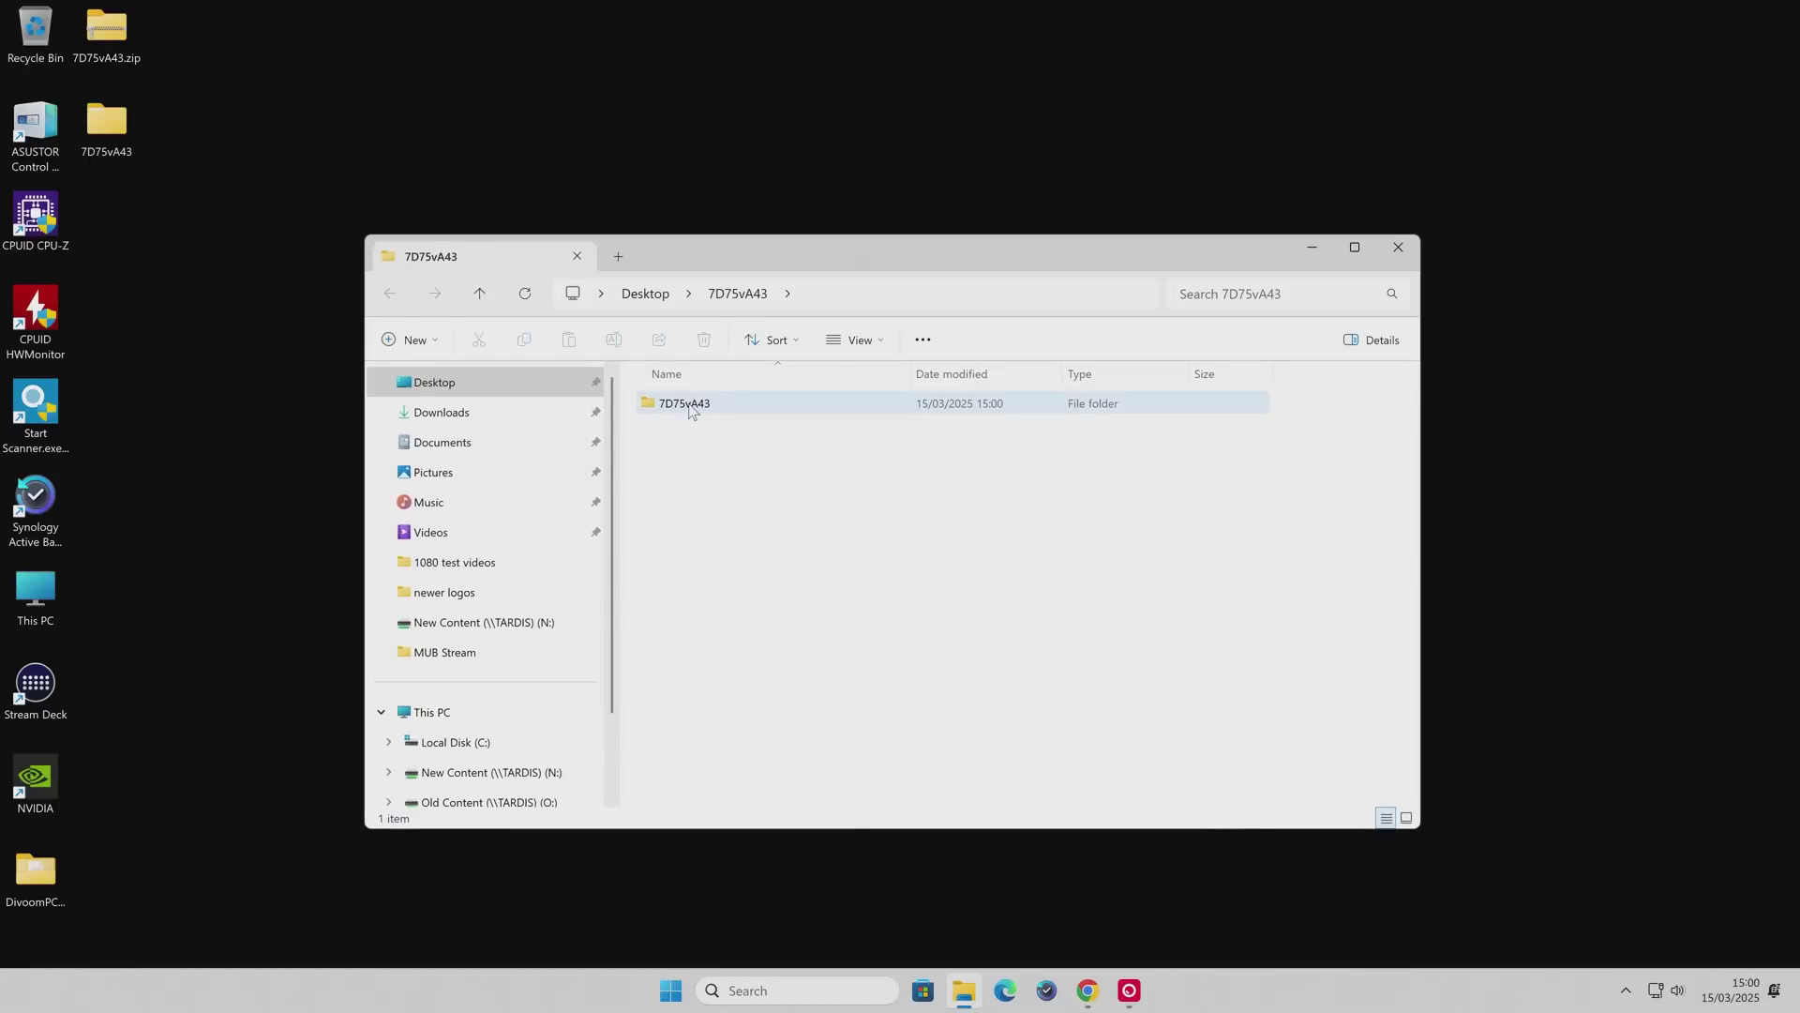
{"action": "double_click", "coordinate": [691, 410]}
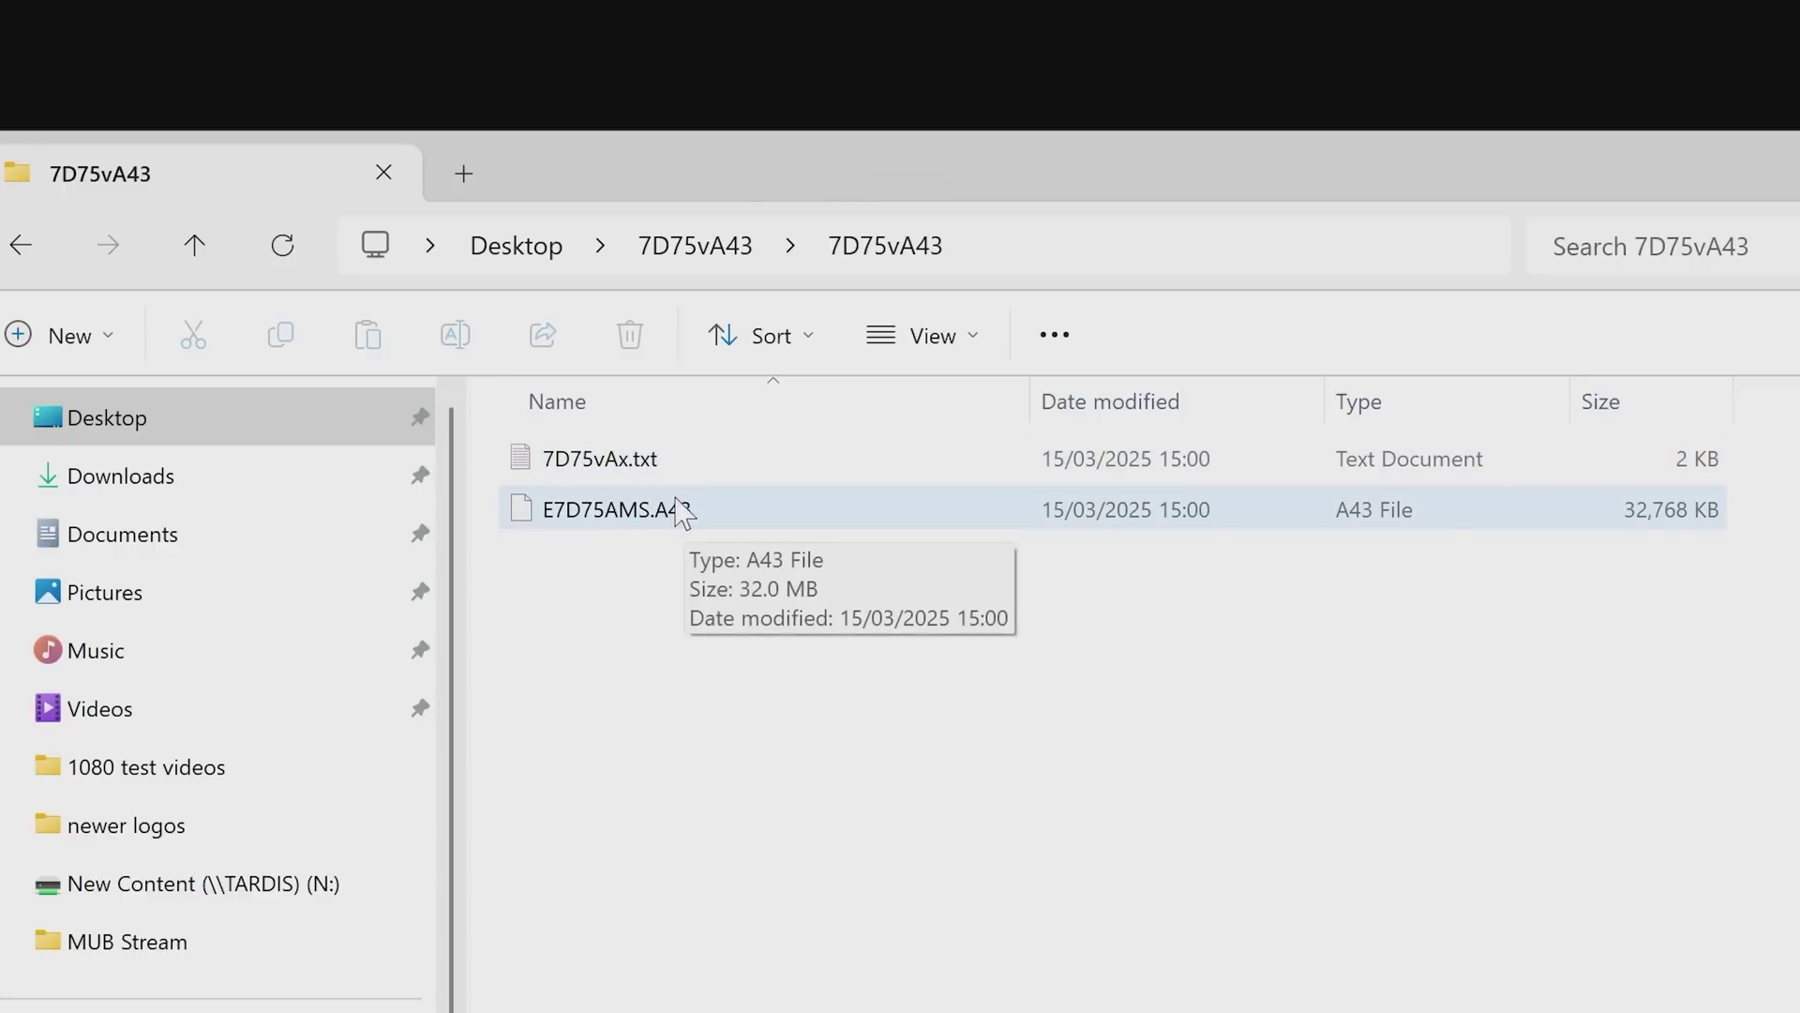
Step: Check in the folder's display options whether file name extensions are shown
{"action": "left_click", "coordinate": [638, 527]}
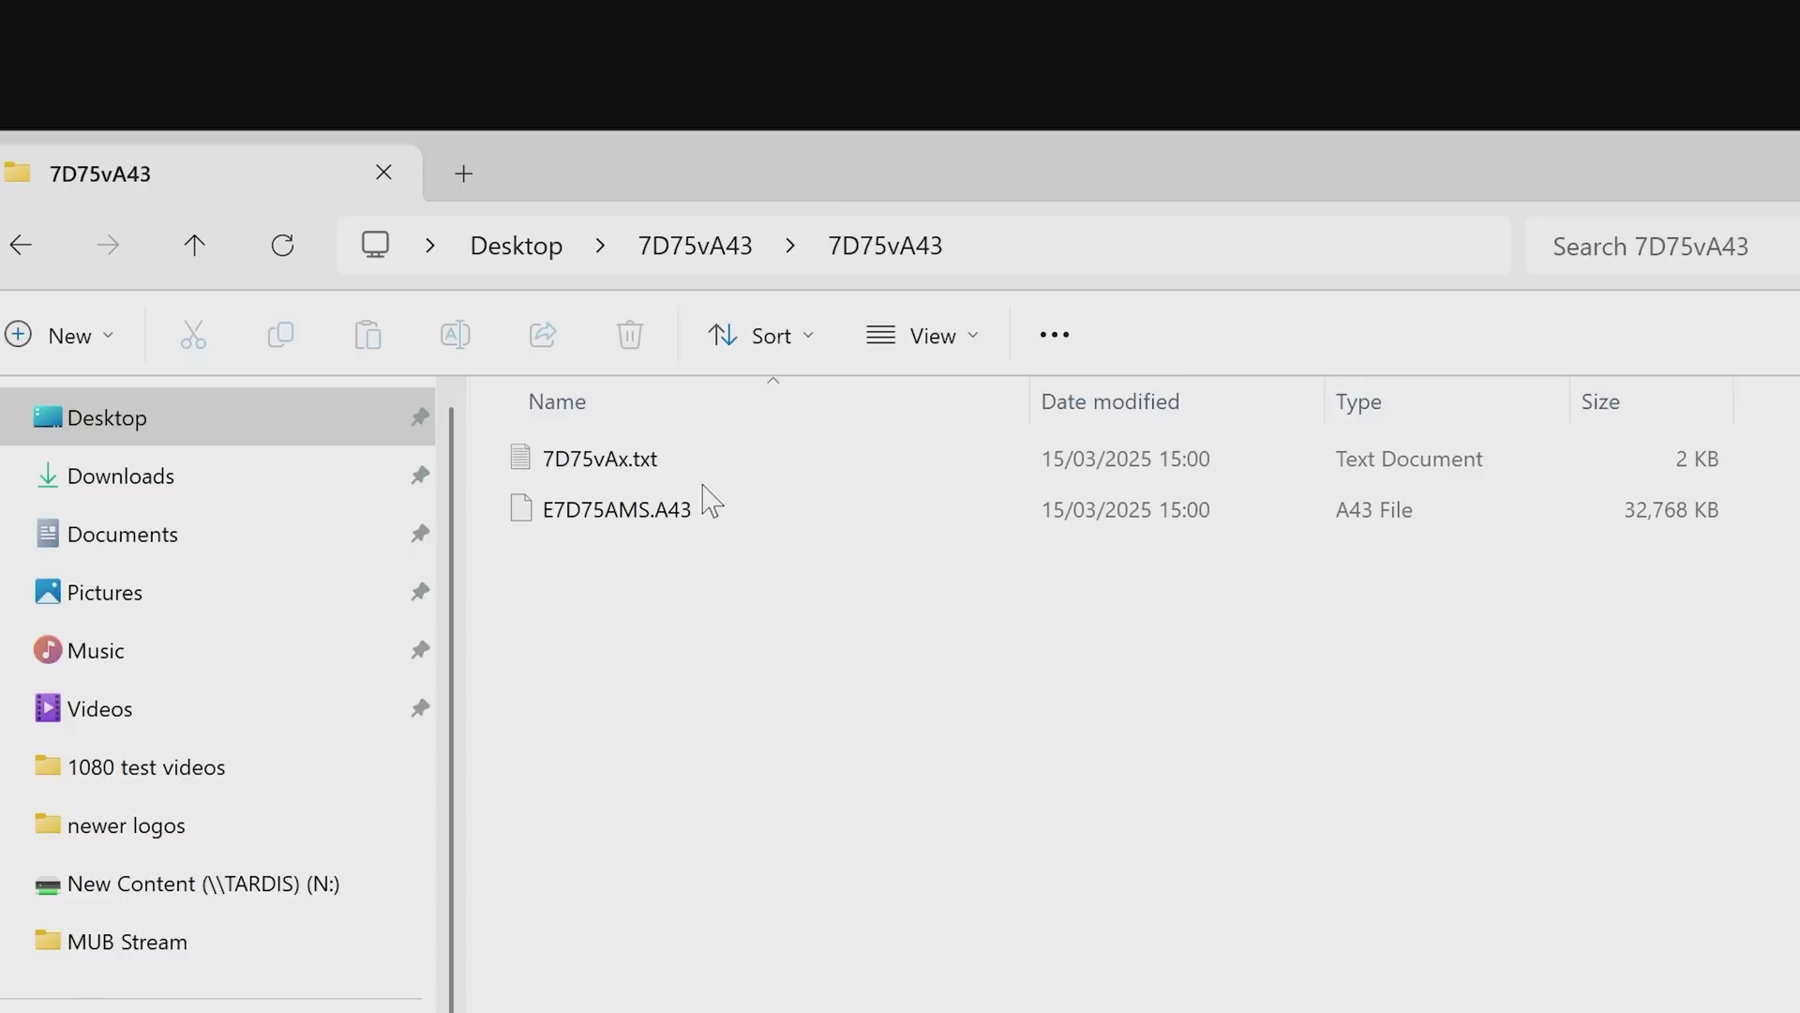
{"action": "left_click", "coordinate": [647, 519]}
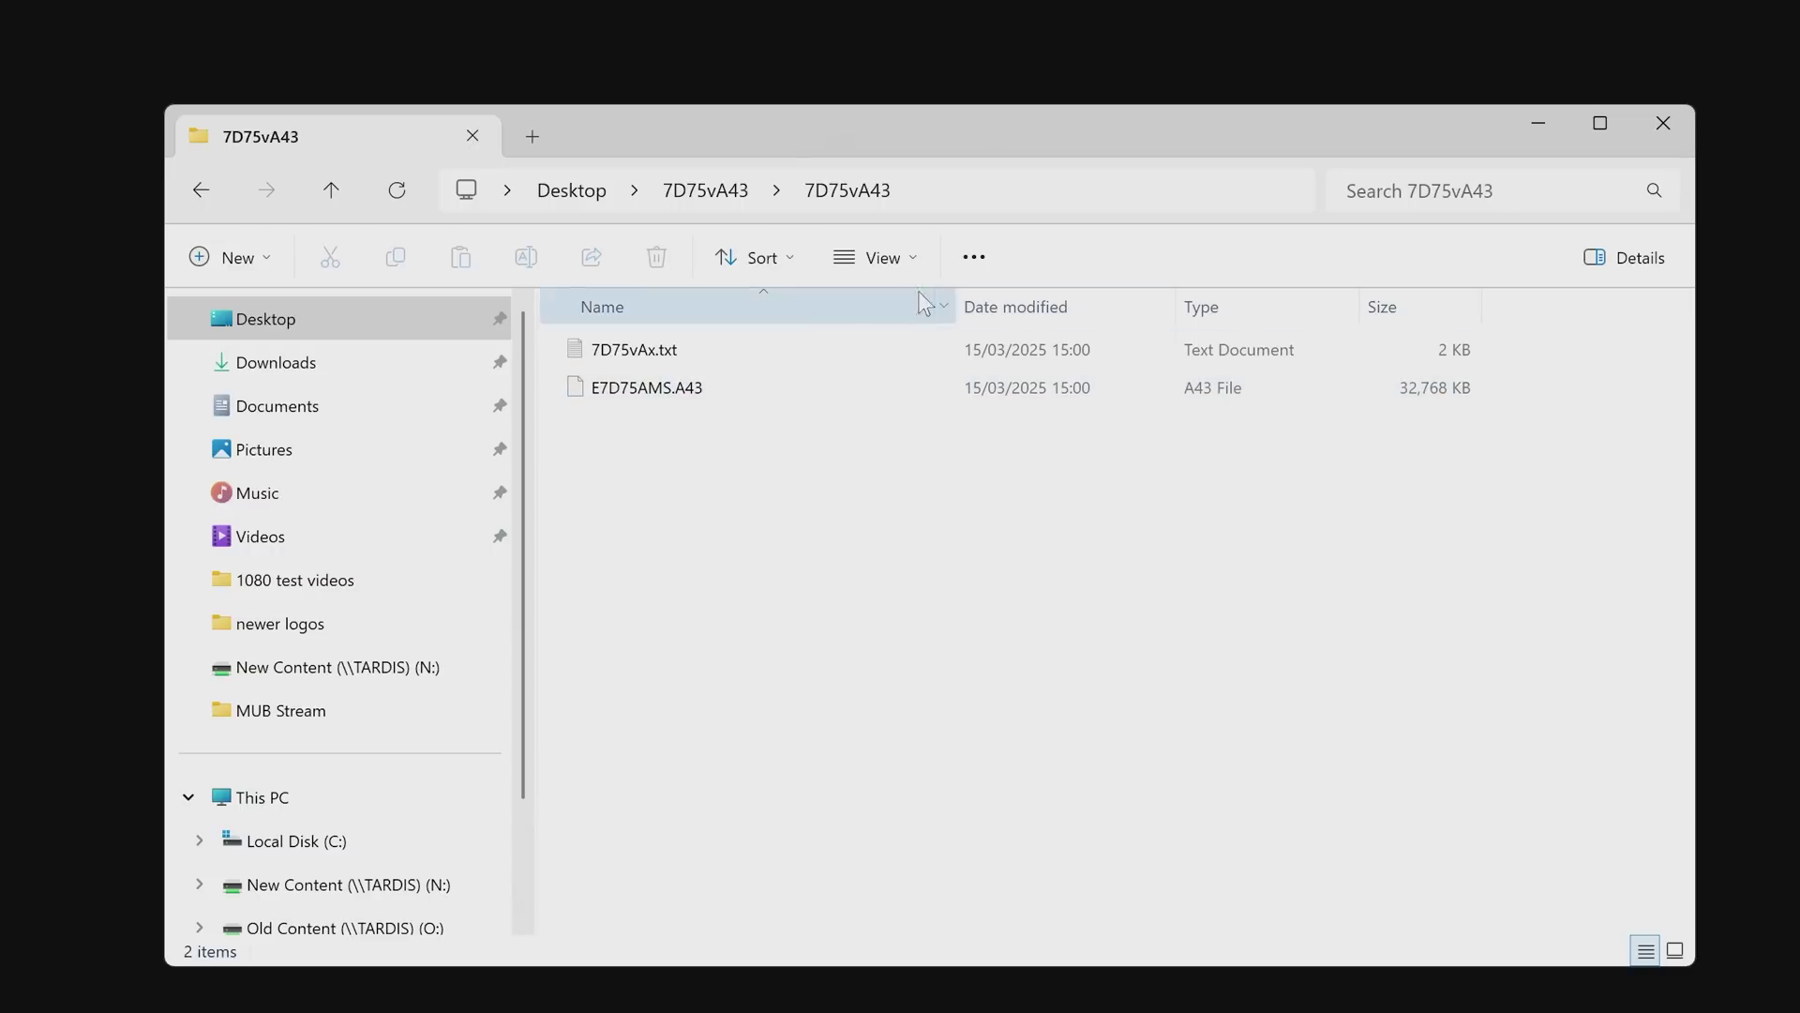
{"action": "left_click", "coordinate": [906, 259]}
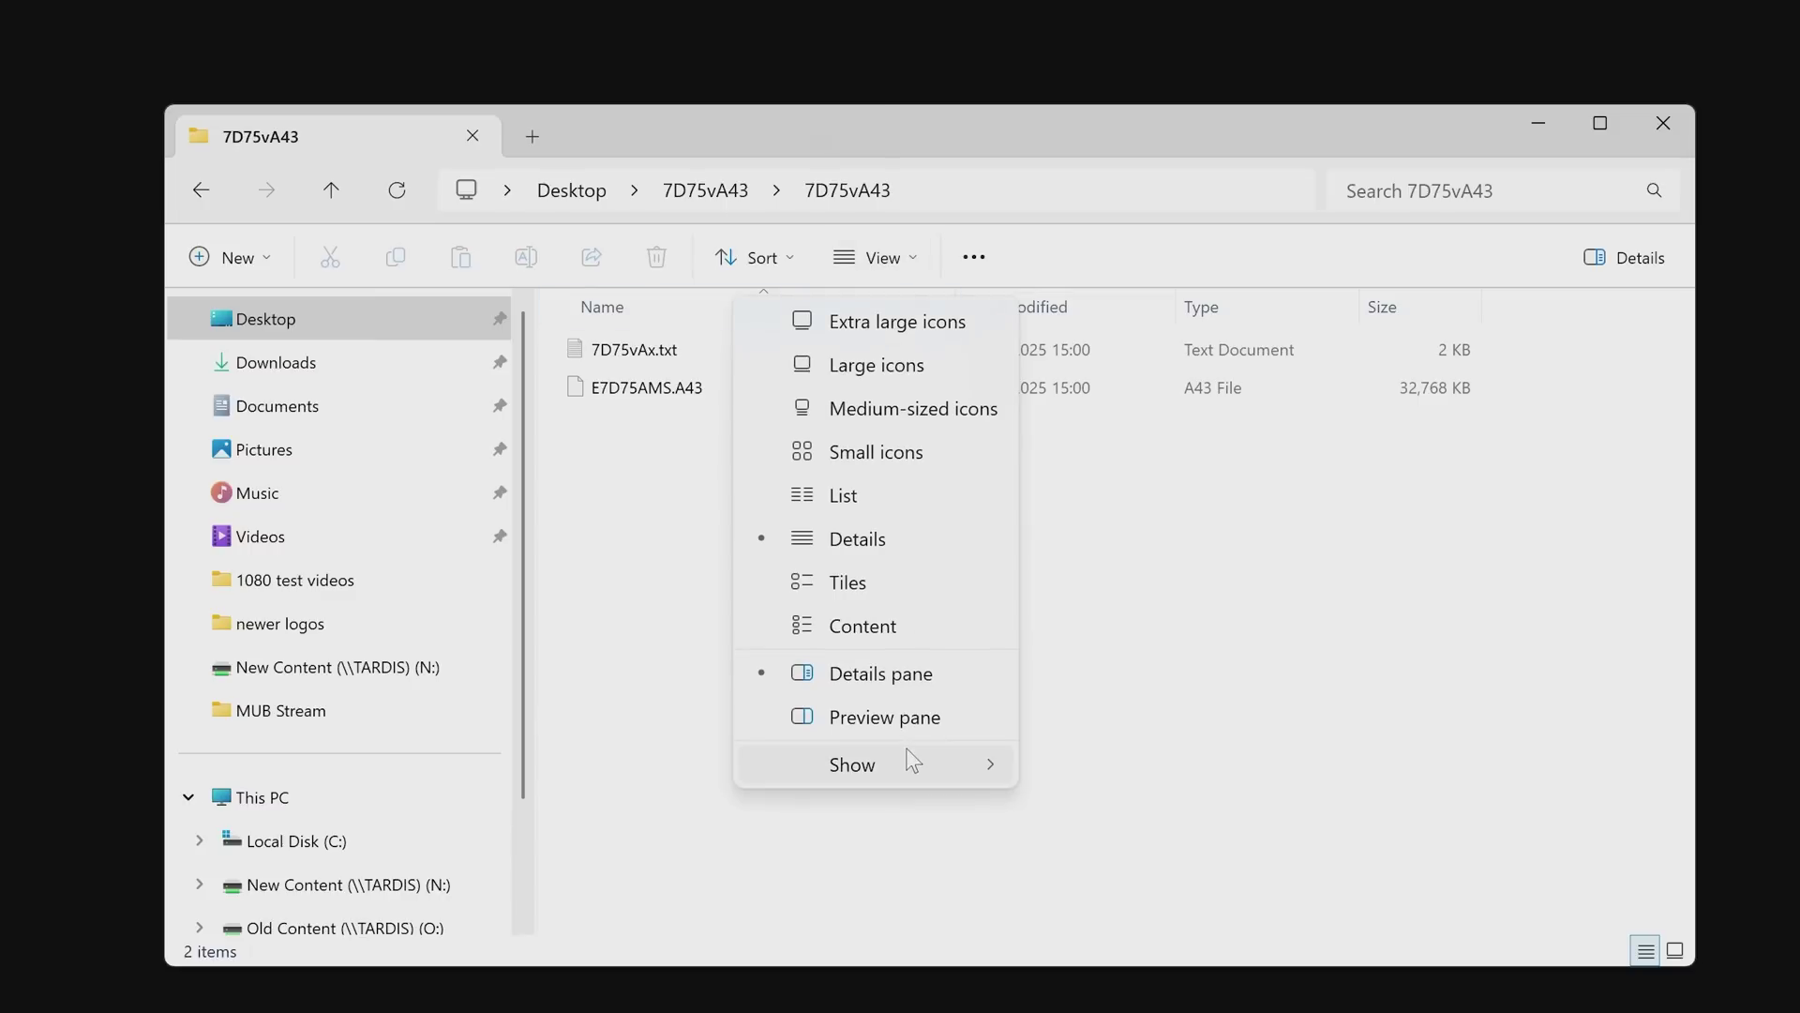
{"action": "mouse_move", "coordinate": [909, 760]}
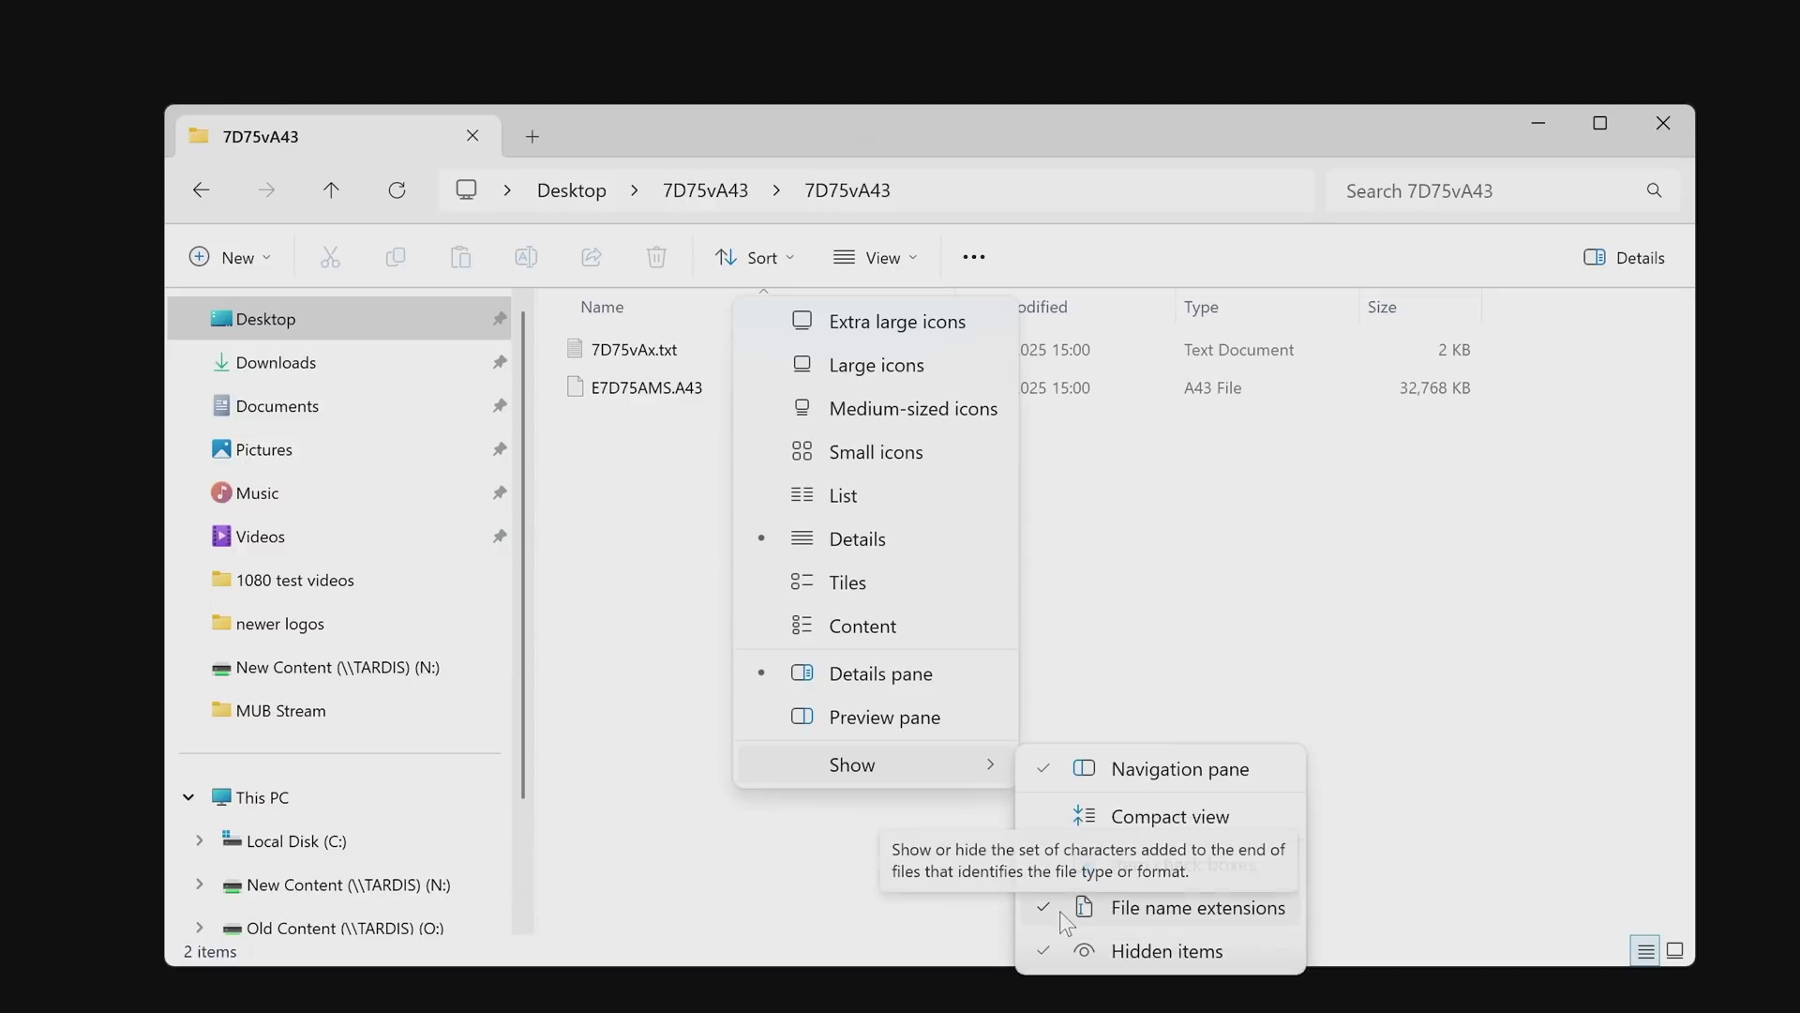
{"action": "left_click", "coordinate": [1235, 563]}
Step: Rename the BIOS file E7D75AMS.A43 to msi.rom and accept the extension change
{"action": "left_click", "coordinate": [611, 392]}
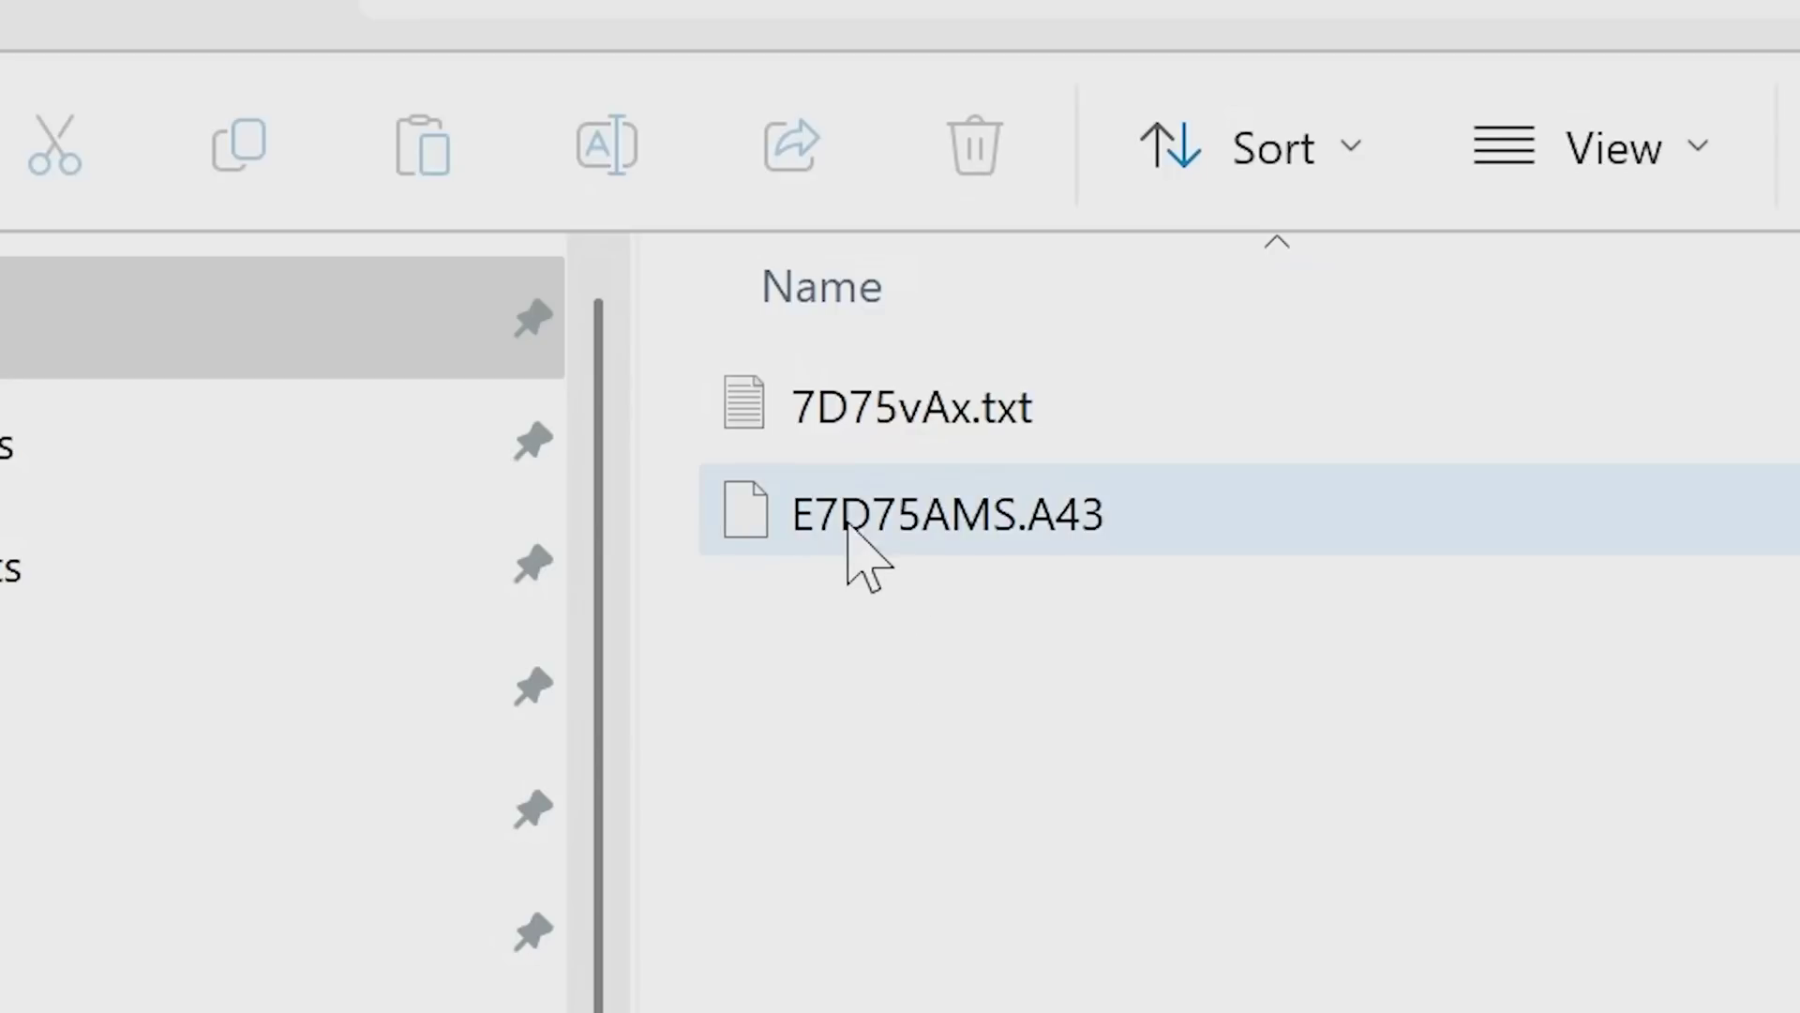
{"action": "left_click", "coordinate": [849, 523]}
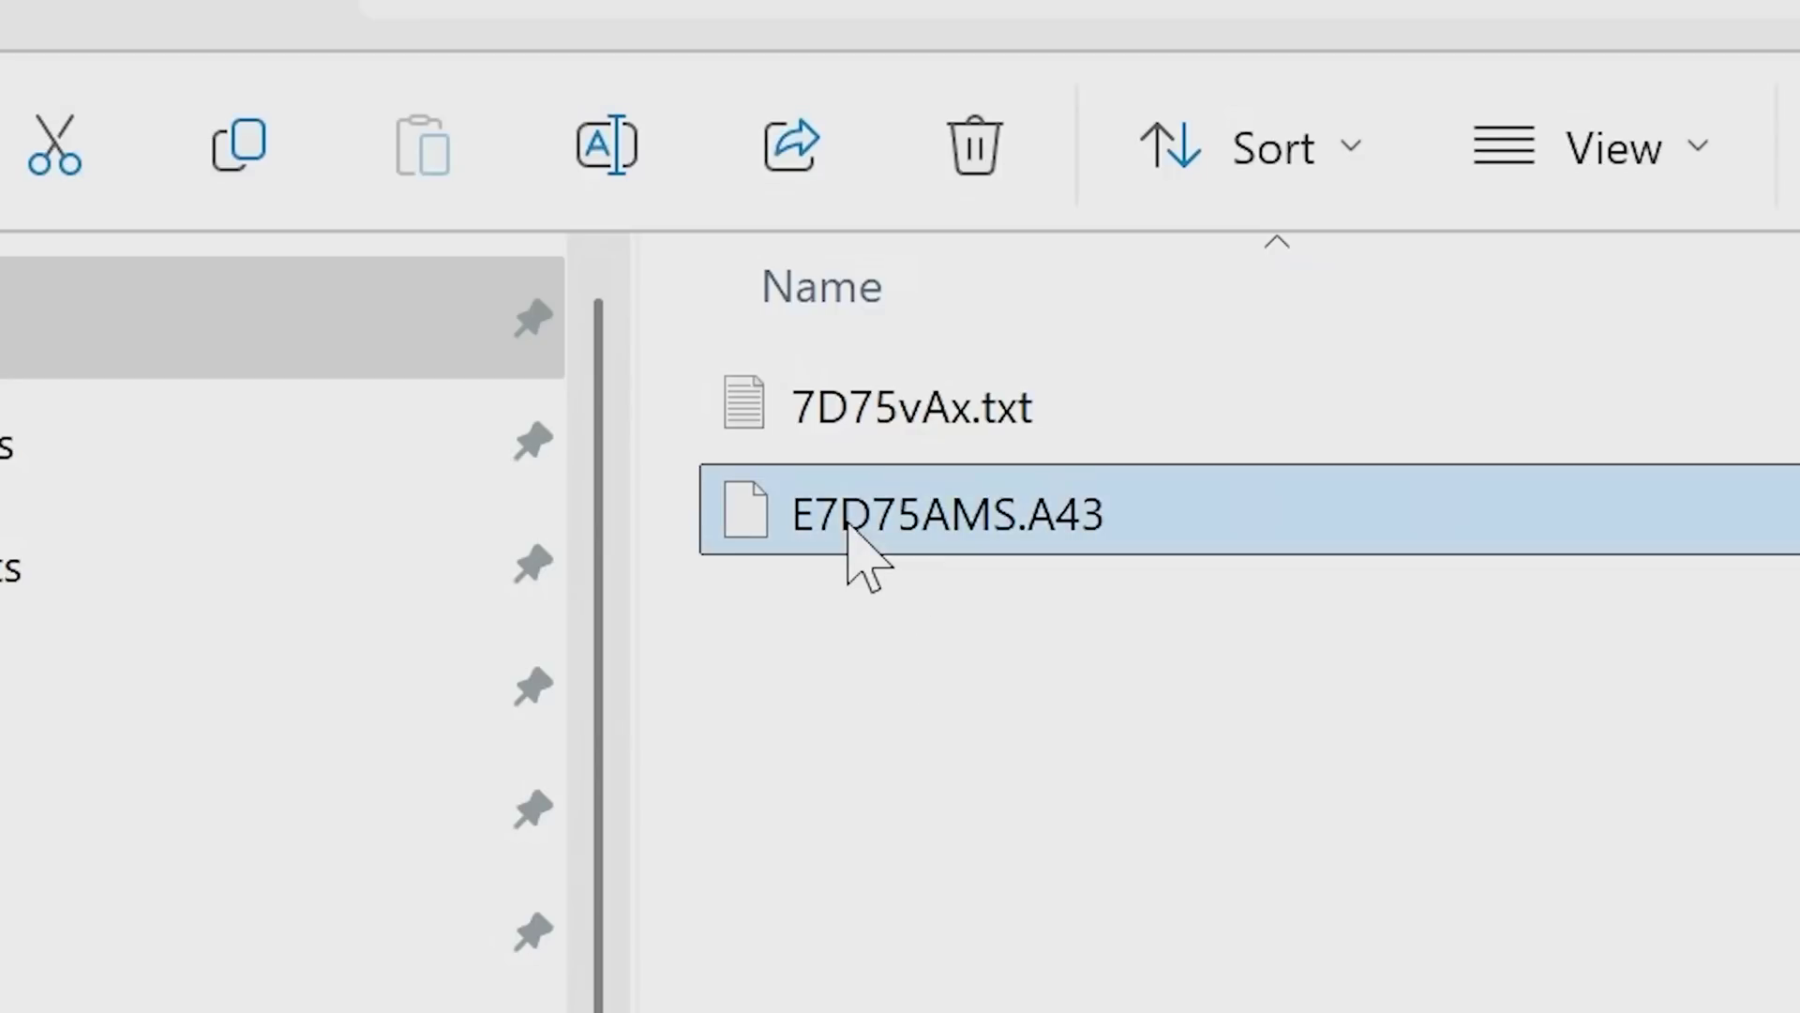
{"action": "left_click", "coordinate": [861, 511]}
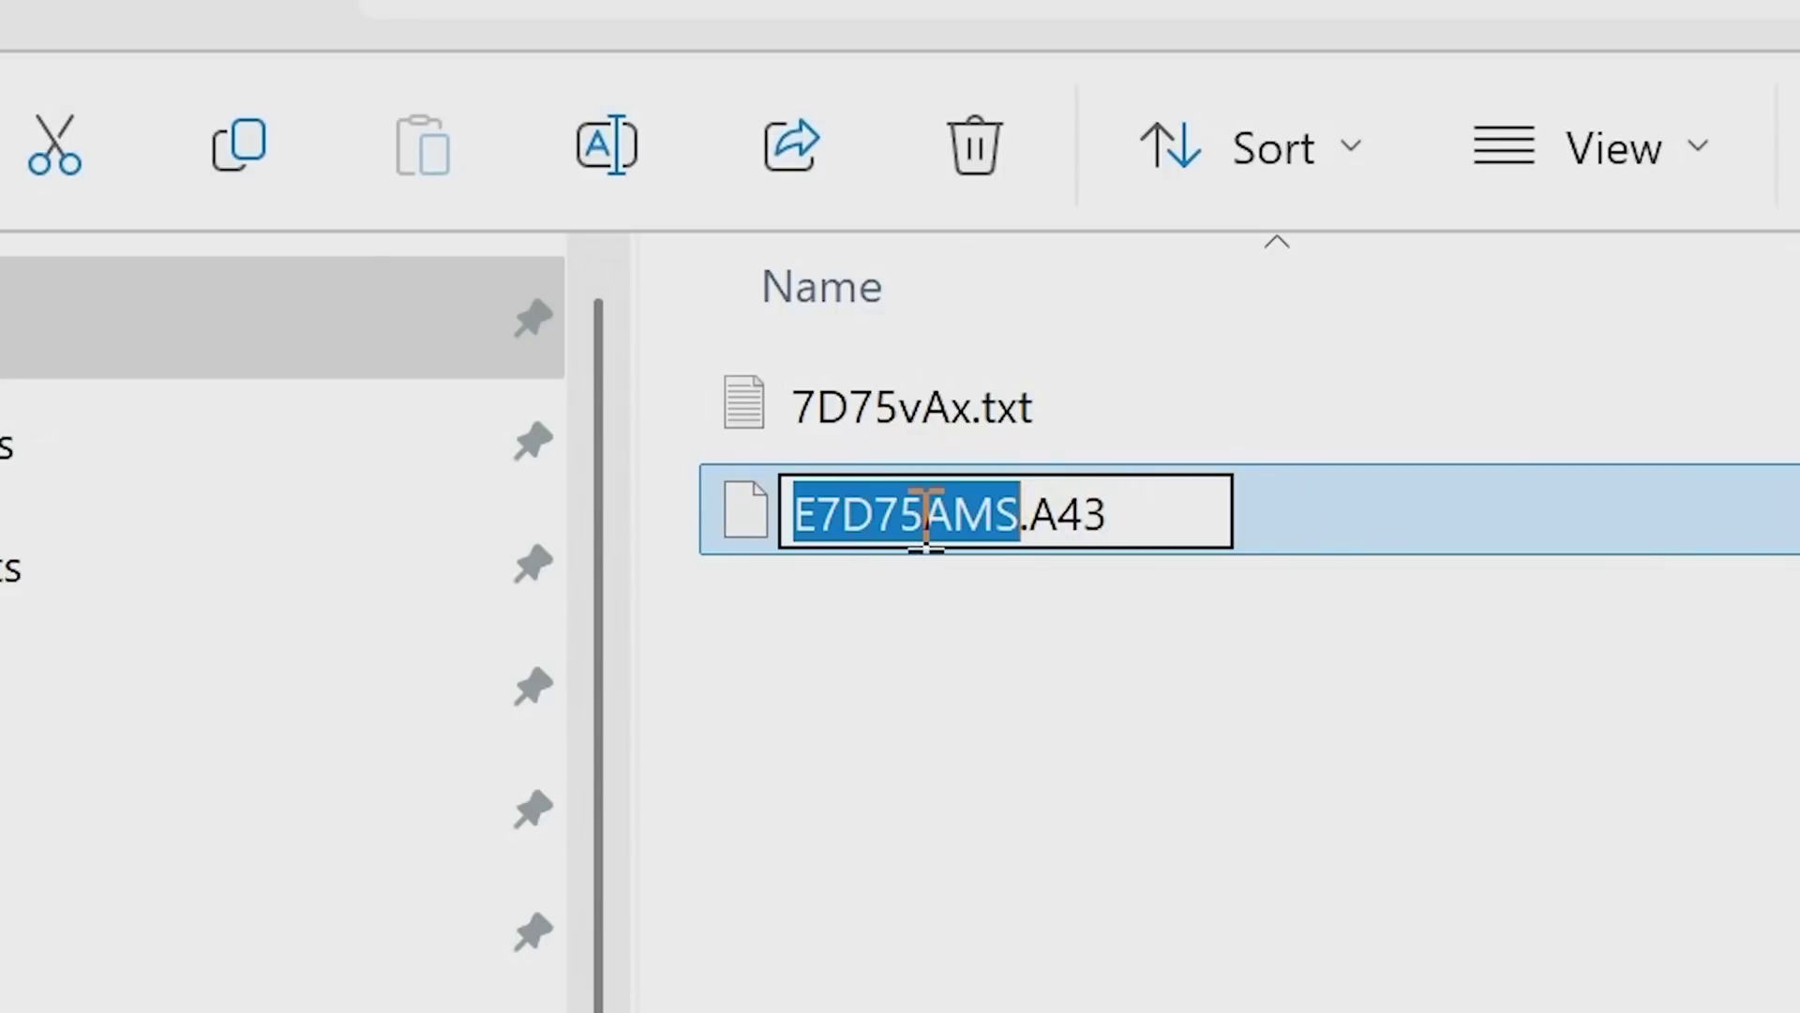
{"action": "type", "text": "msi"}
{"action": "type", "text": ".rom"}
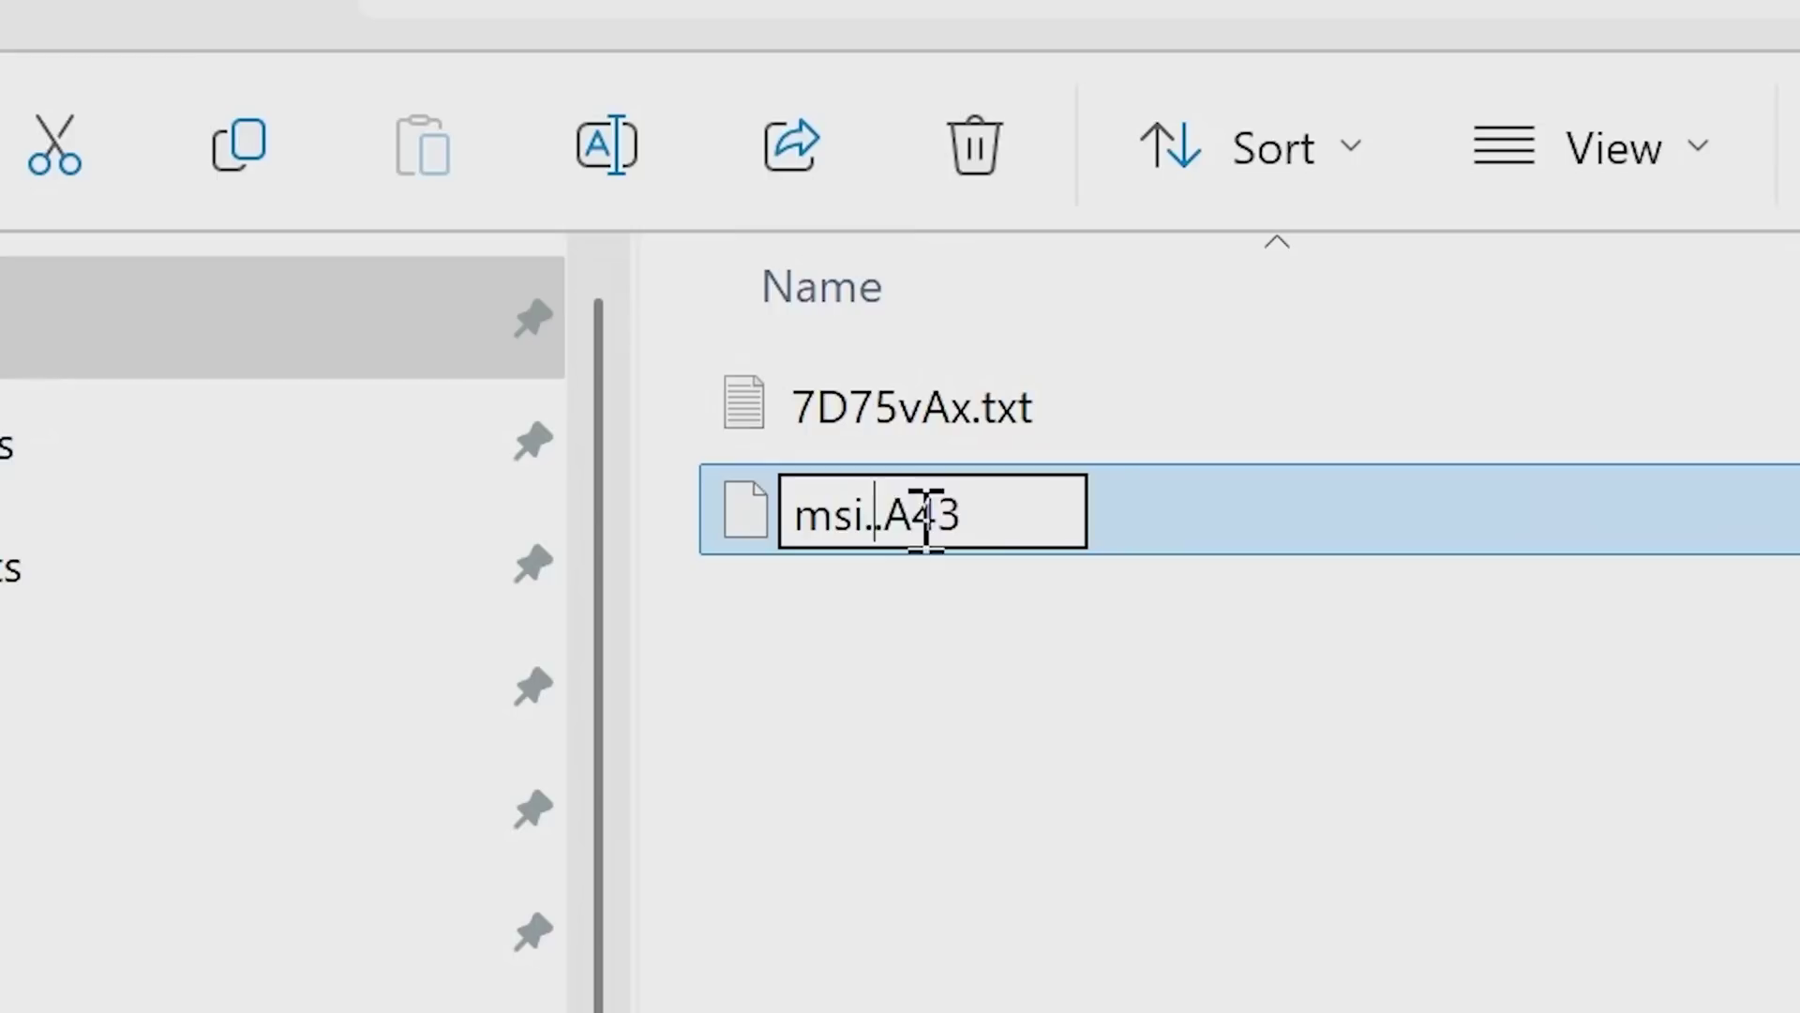
{"action": "key", "text": "Left"}
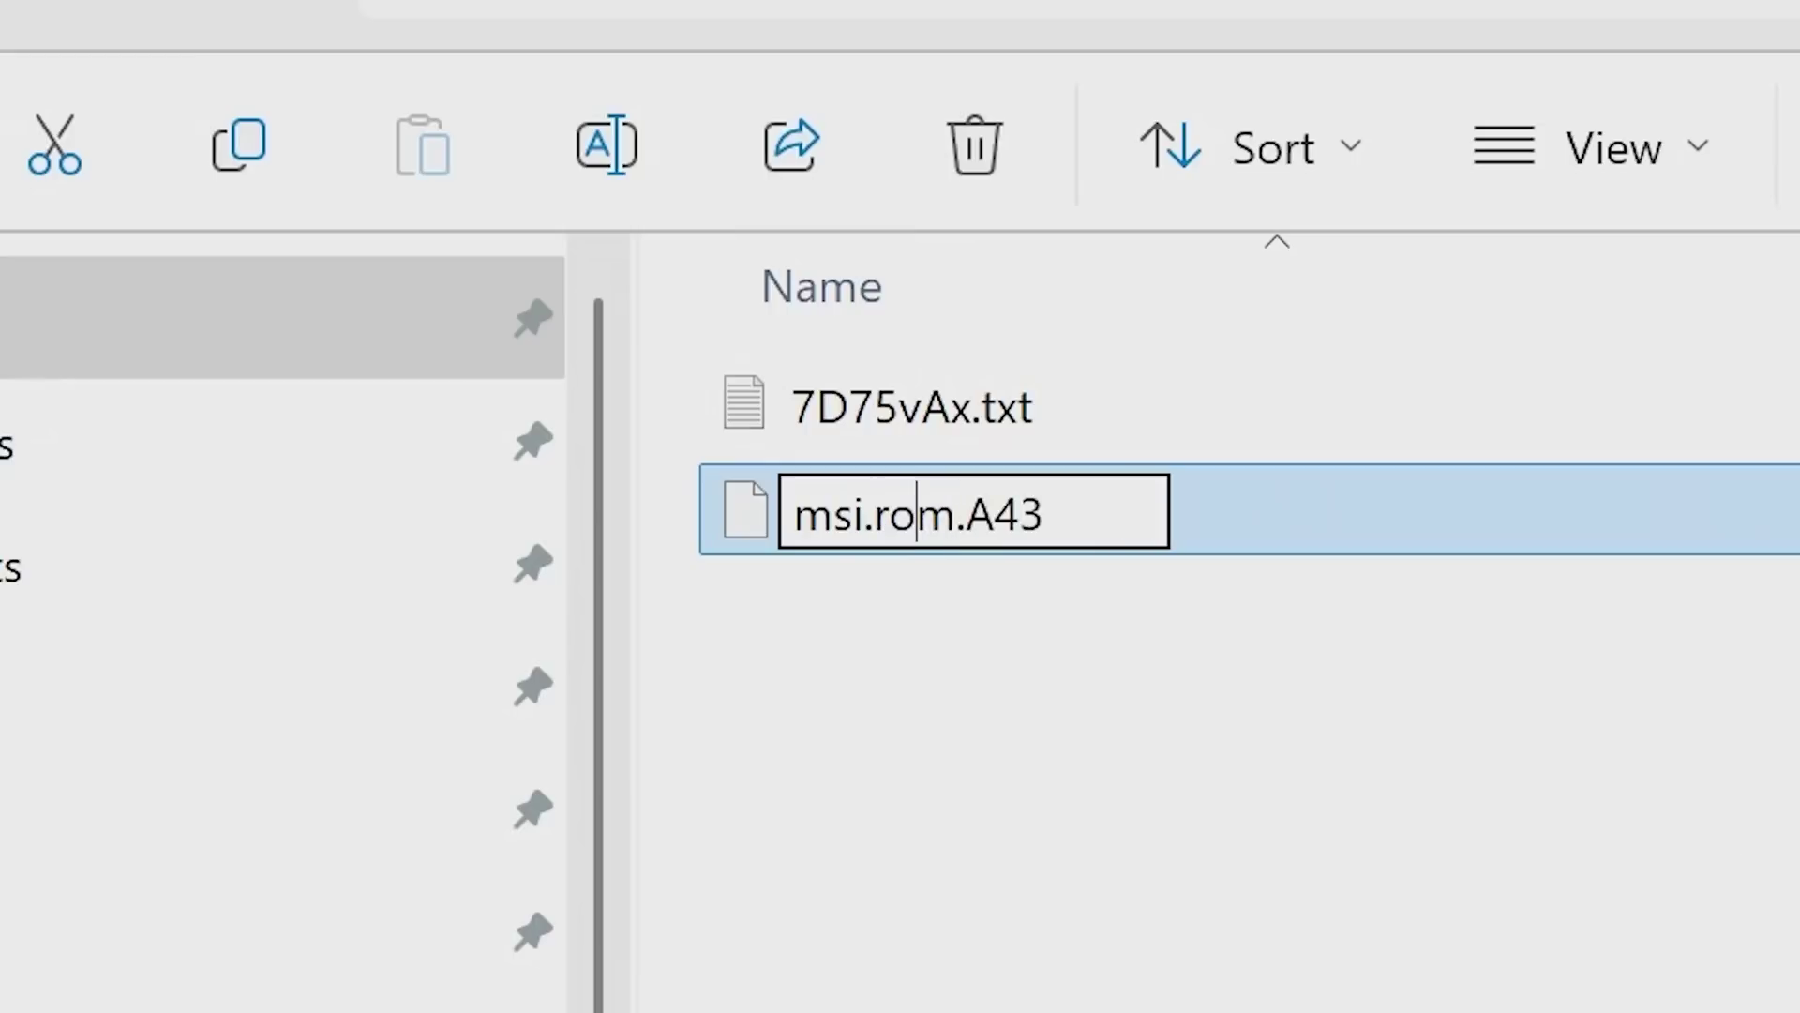
{"action": "key", "text": "Delete"}
{"action": "key", "text": "Delete"}
{"action": "key", "text": "Delete"}
{"action": "key", "text": "Delete"}
{"action": "key", "text": "Delete"}
{"action": "type", "text": "m"}
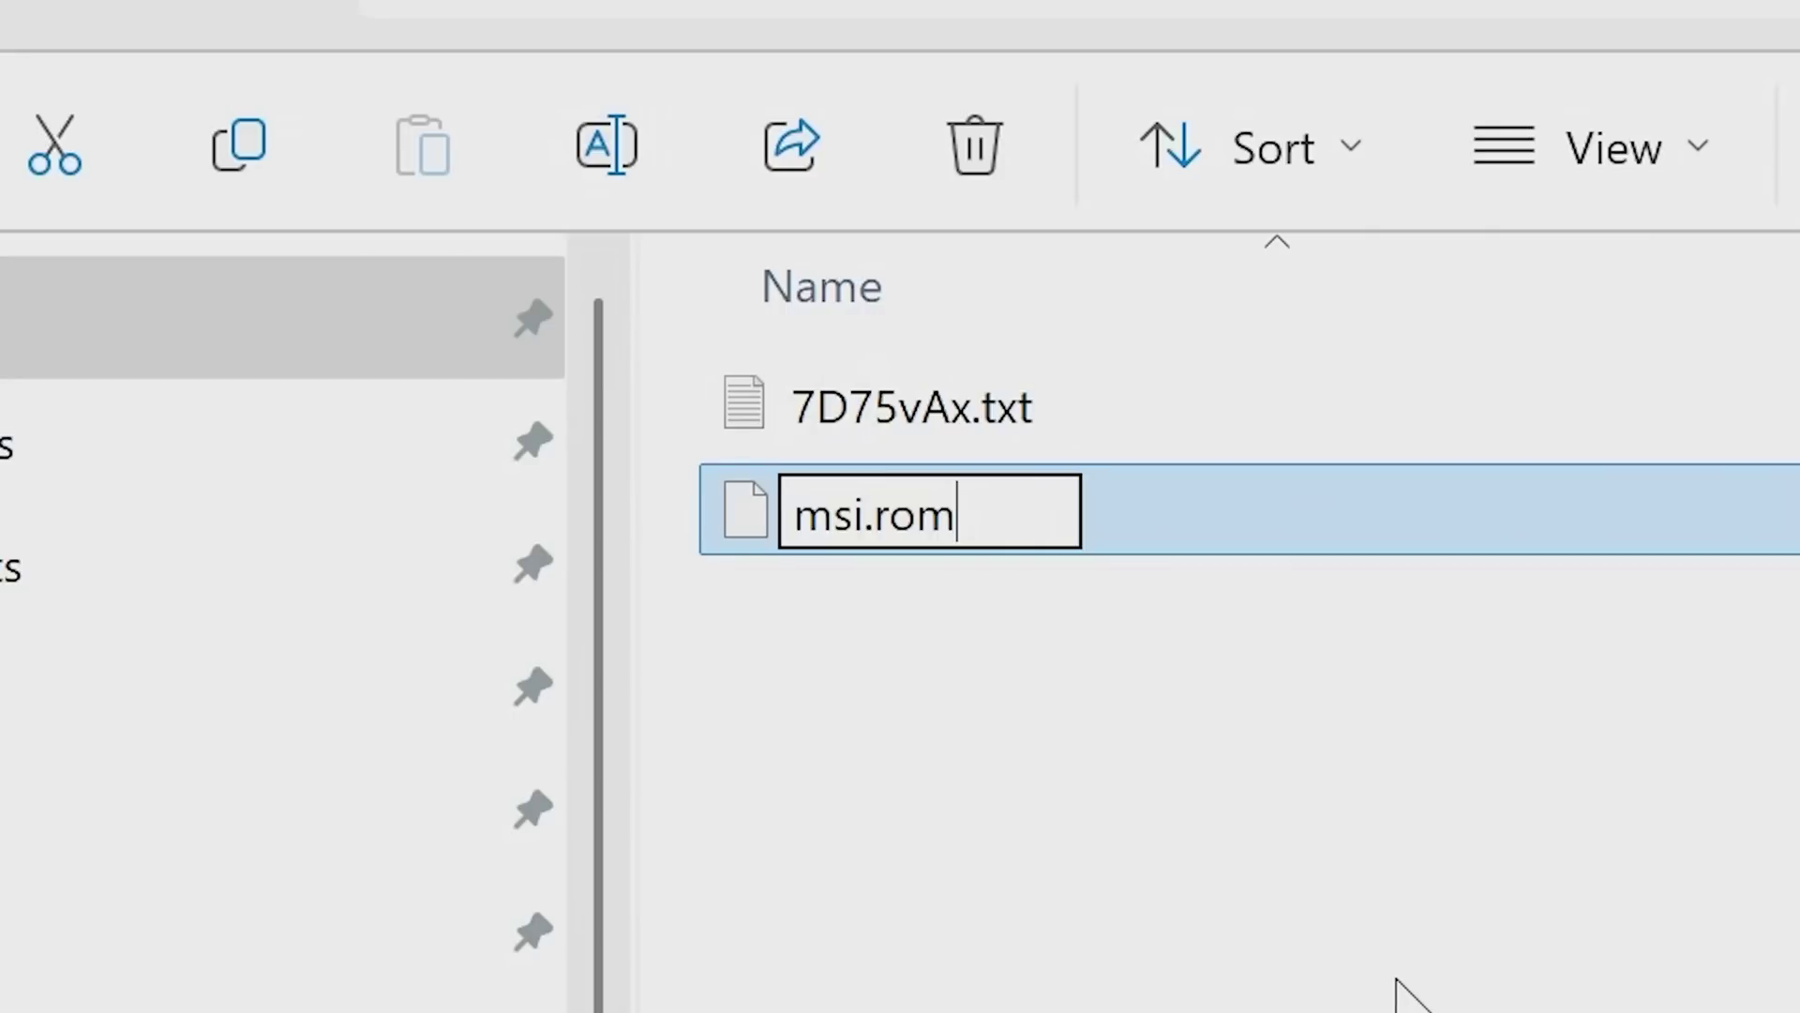
{"action": "key", "text": "Return"}
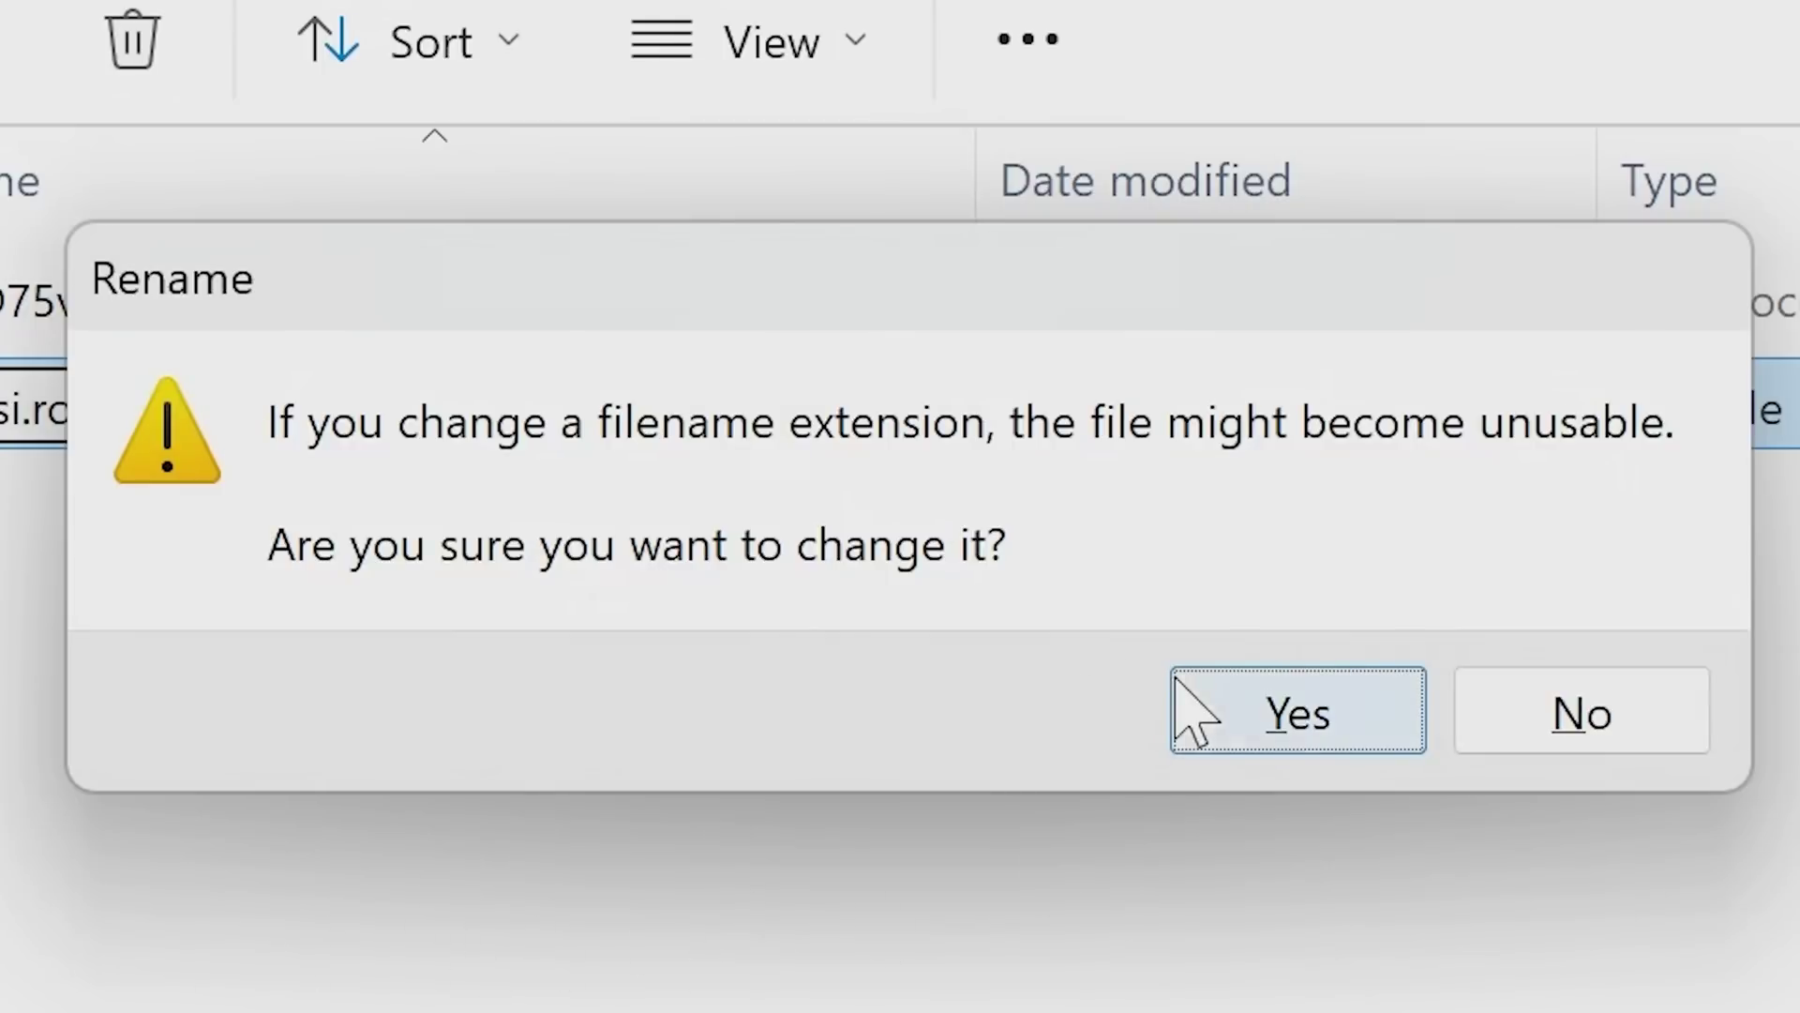
{"action": "left_click", "coordinate": [1225, 699]}
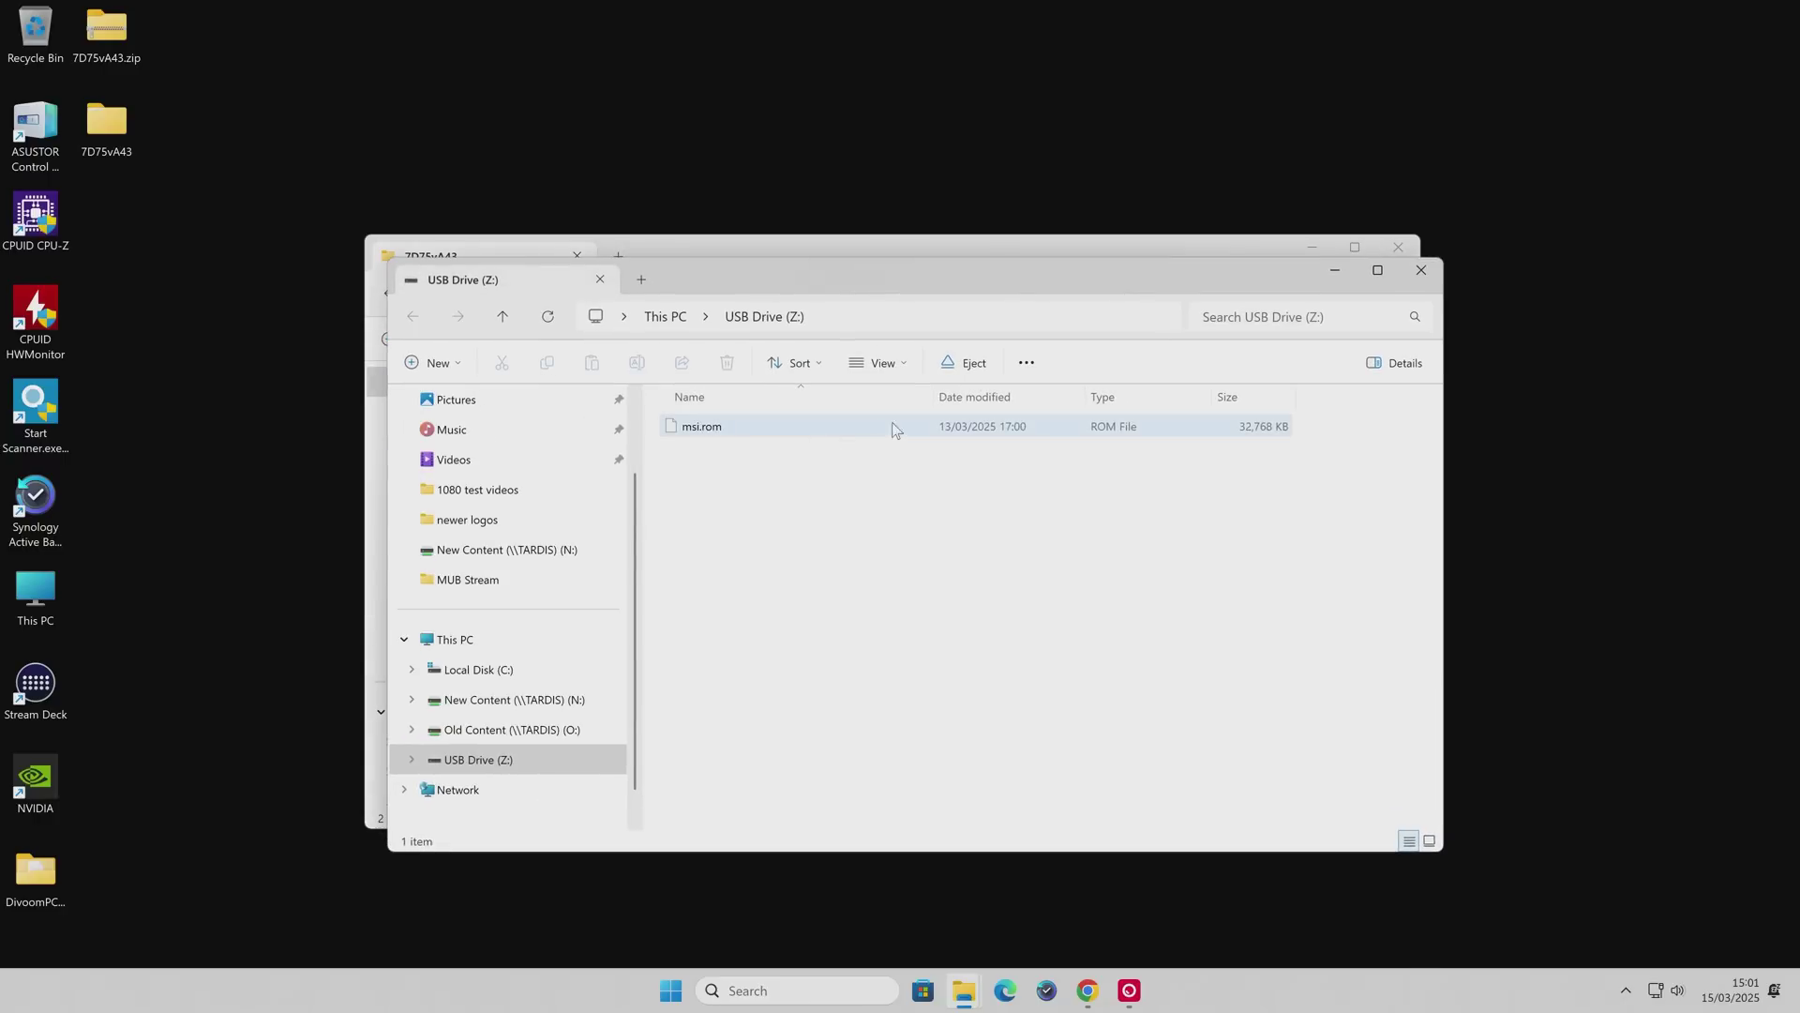
Step: Open the format settings for USB Drive (Z:) and choose the FAT32 file system with the default allocation size
{"action": "left_click", "coordinate": [708, 441]}
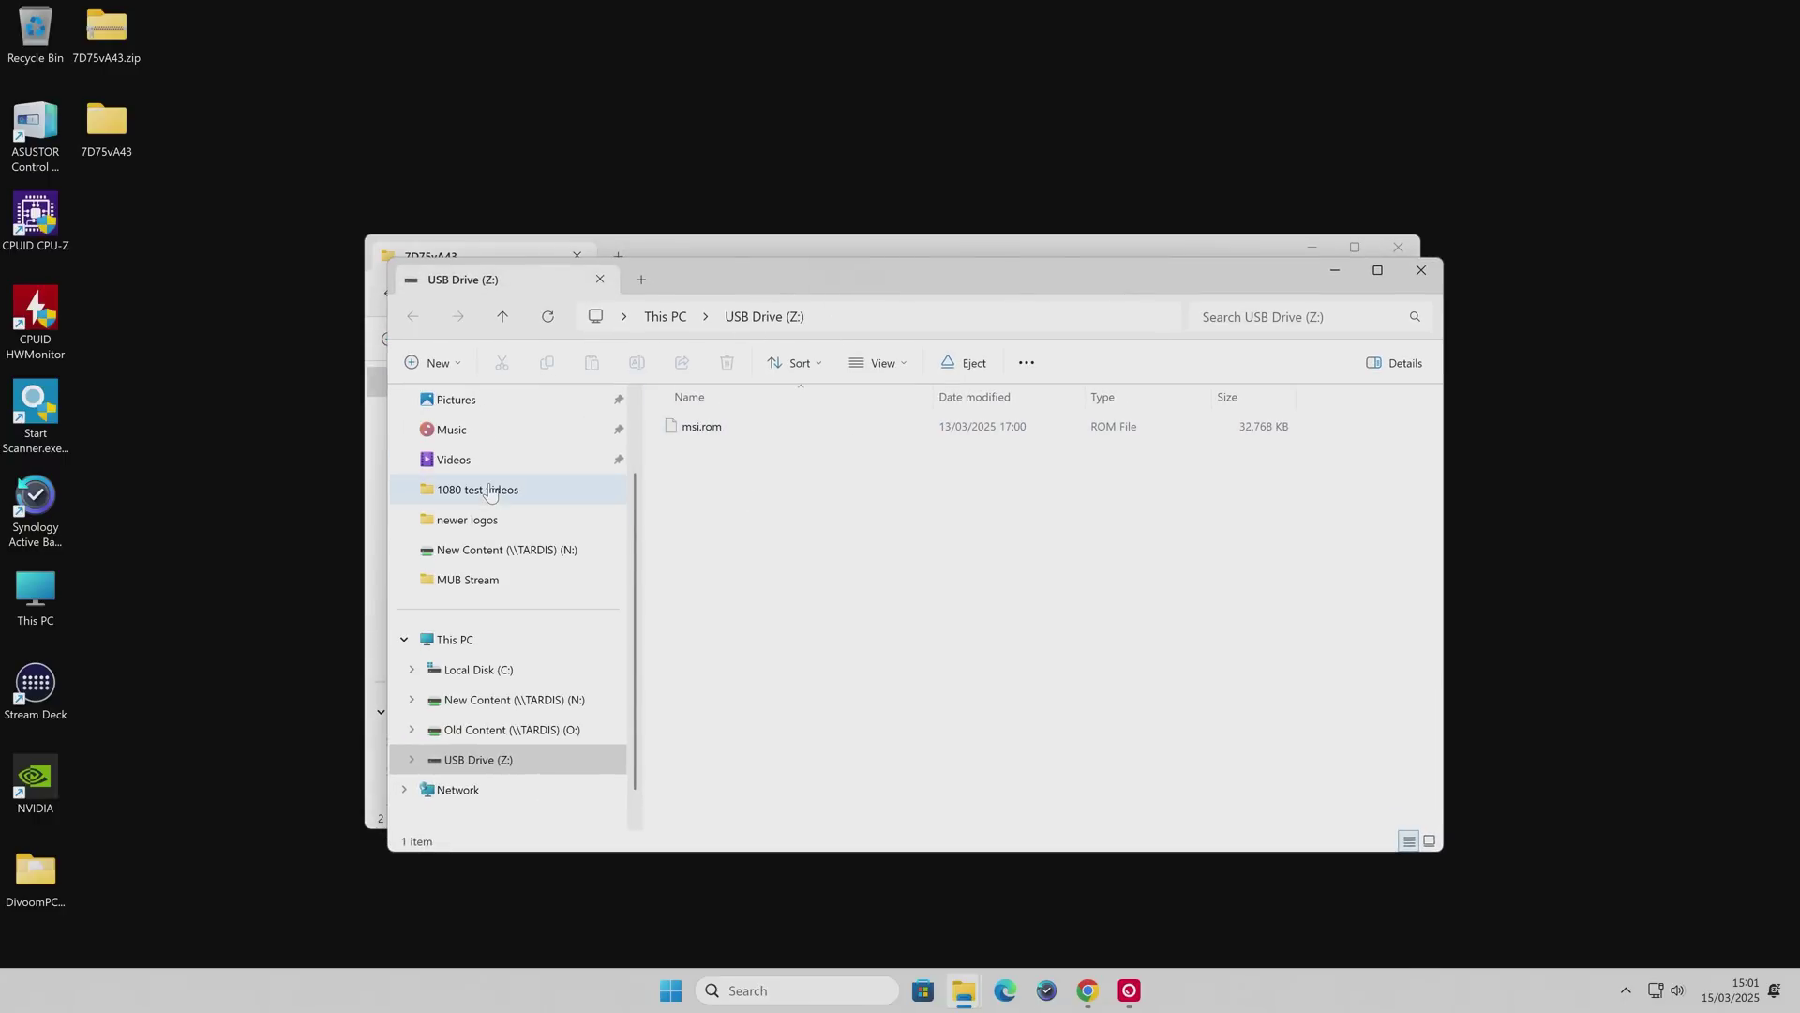
{"action": "left_click", "coordinate": [467, 767]}
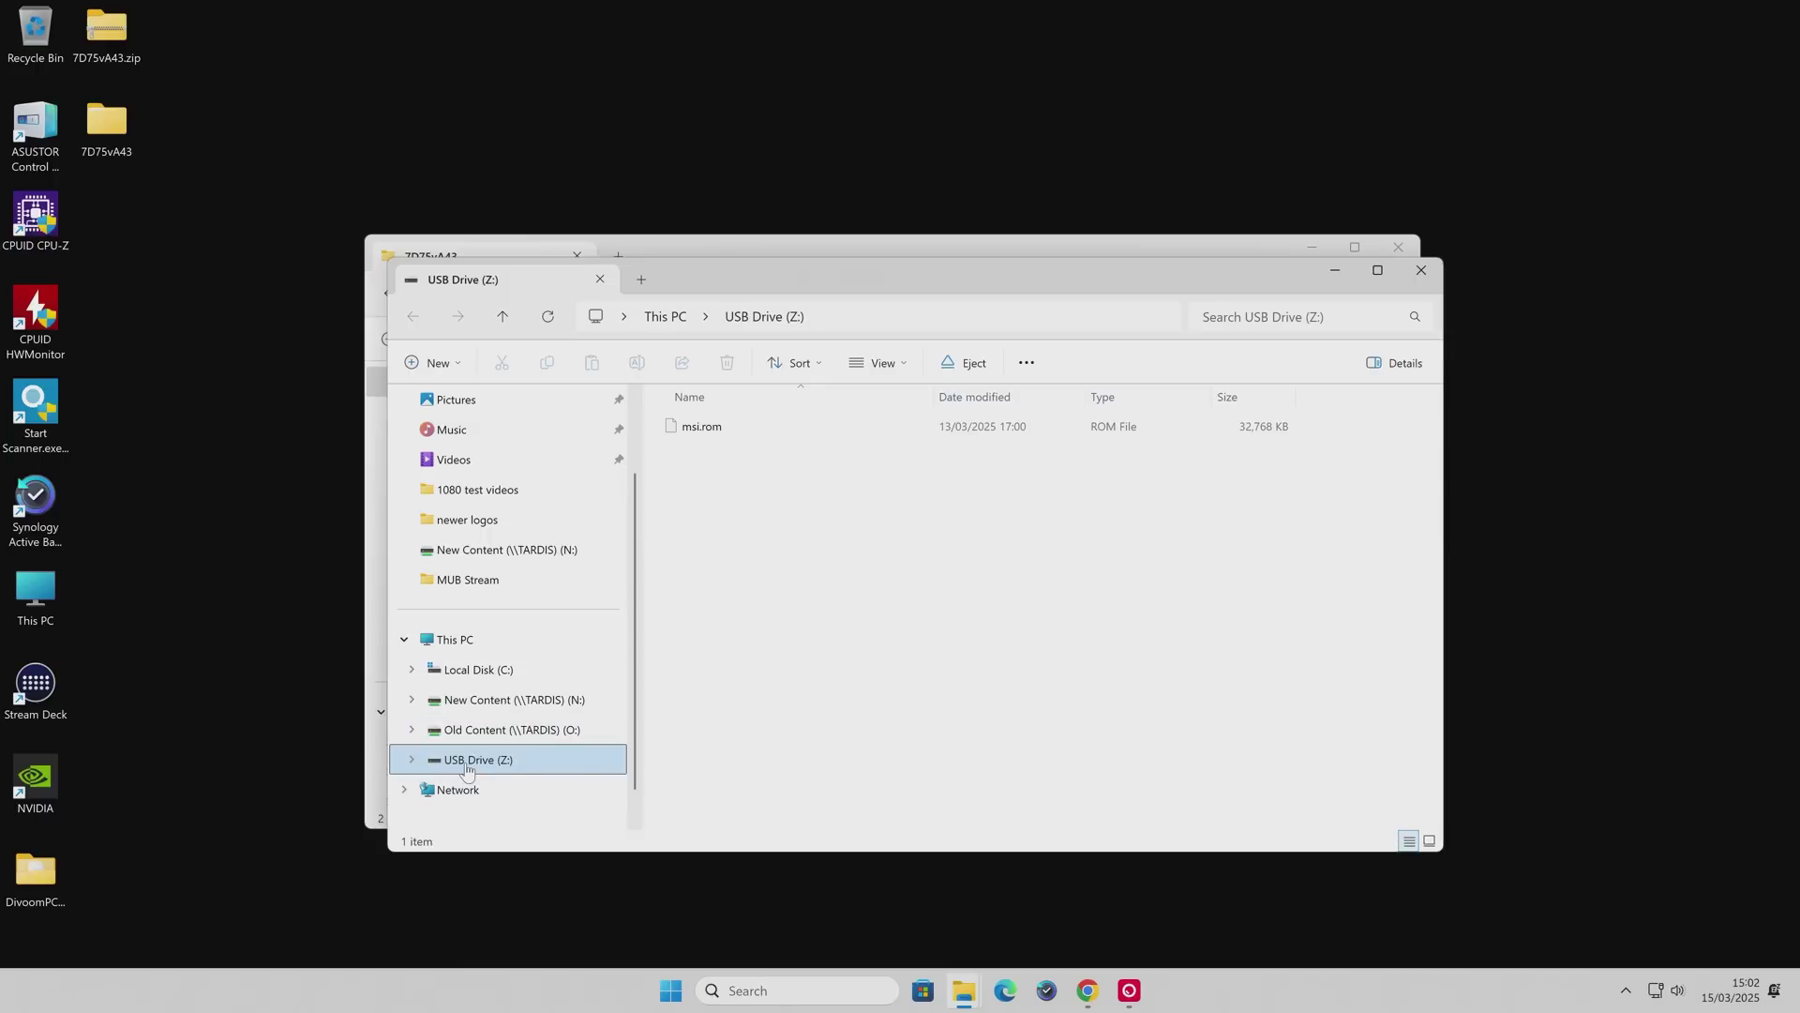
{"action": "right_click", "coordinate": [467, 768]}
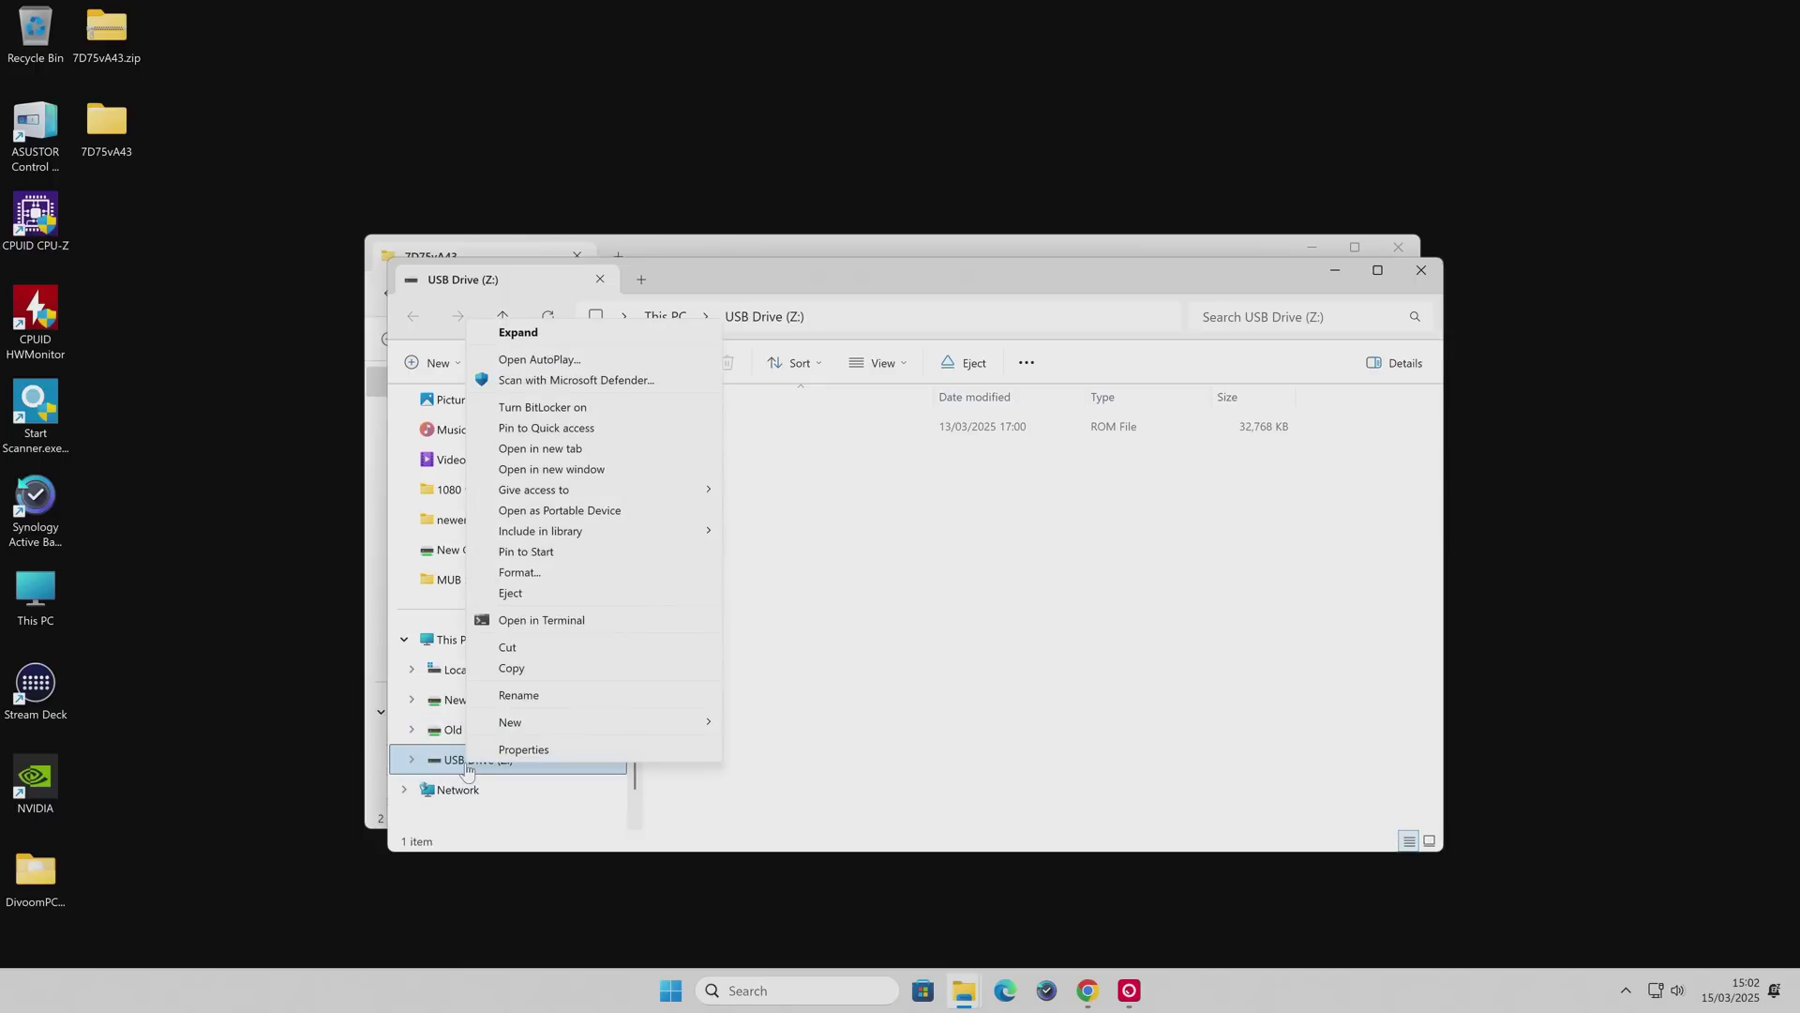
{"action": "left_click", "coordinate": [539, 573]}
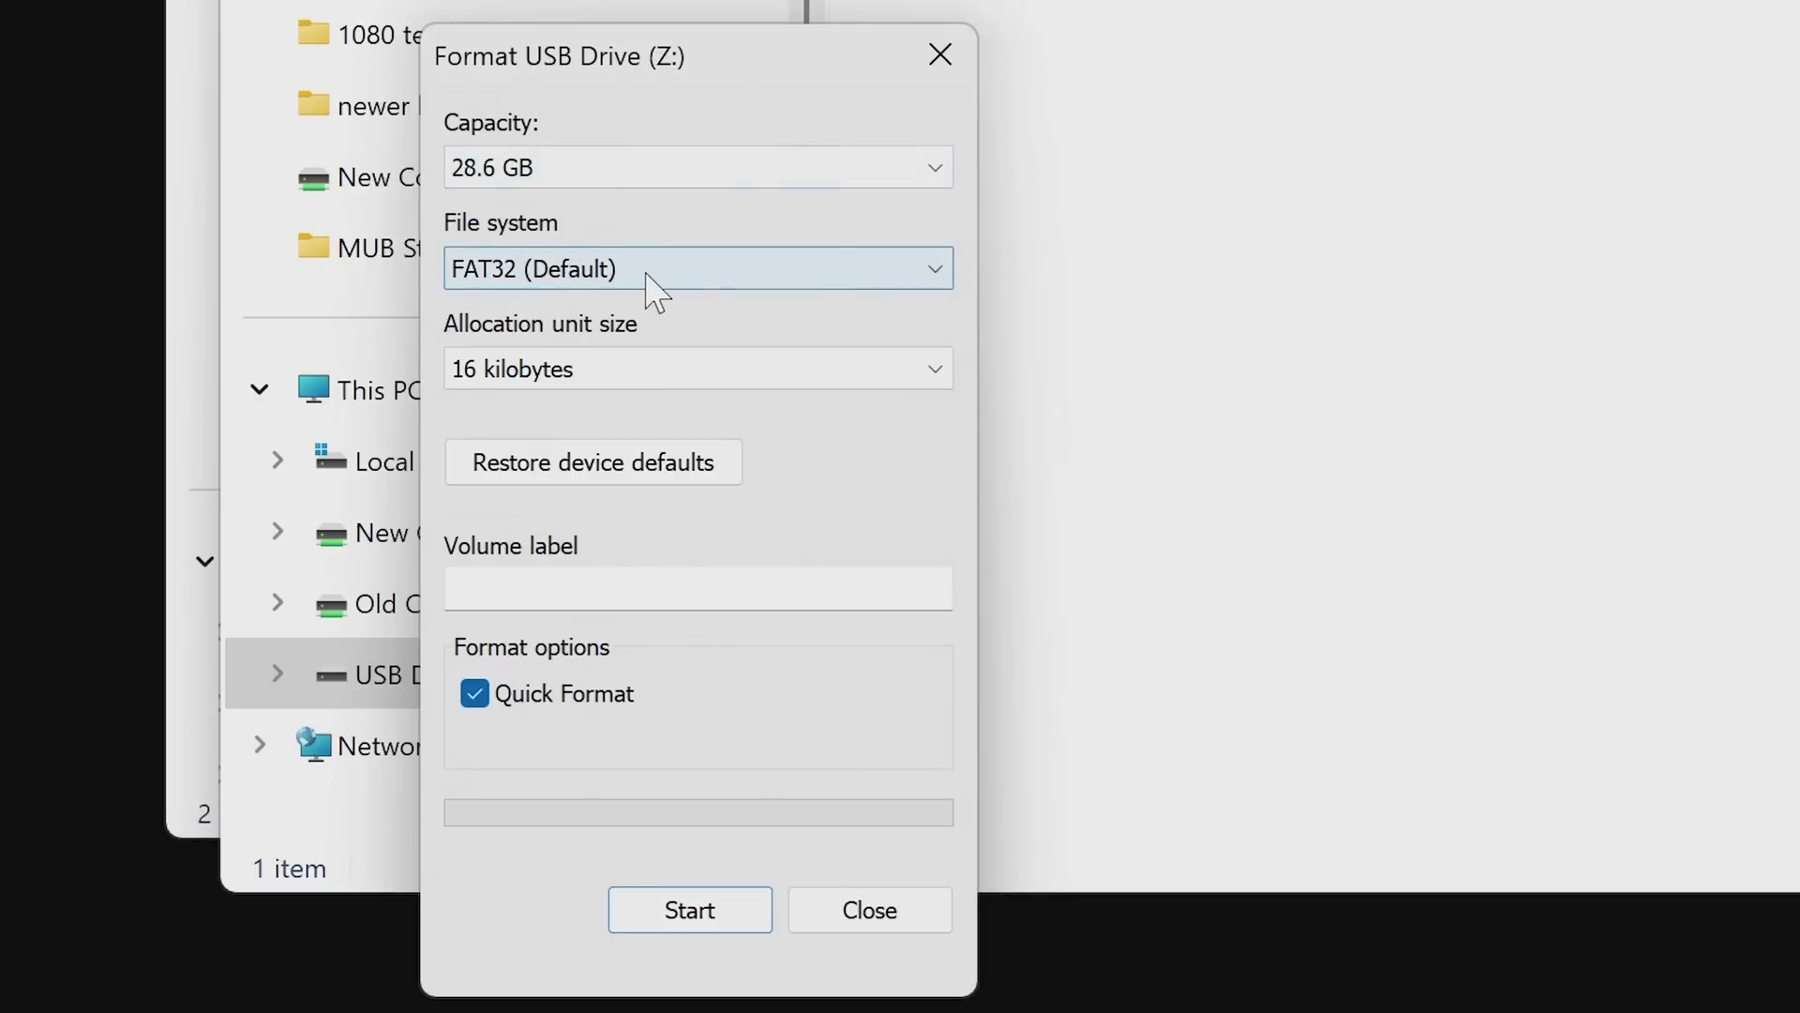
{"action": "left_click", "coordinate": [646, 273]}
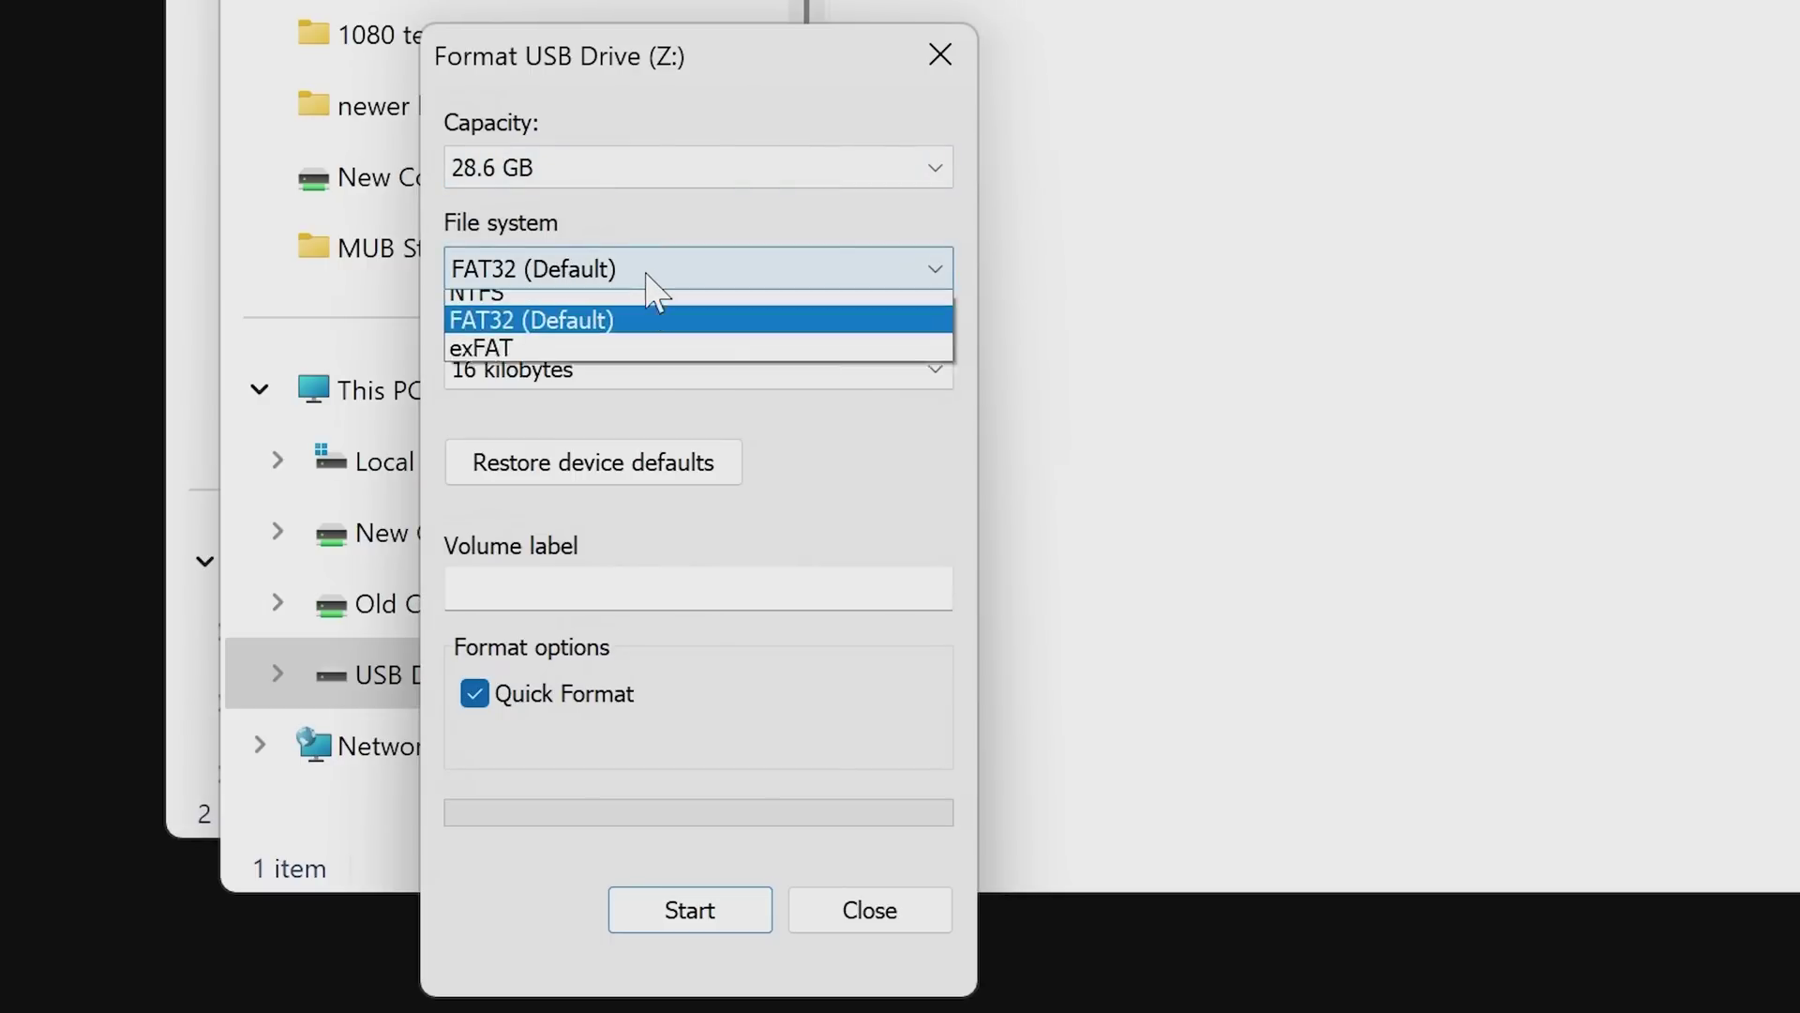
{"action": "left_click", "coordinate": [628, 333]}
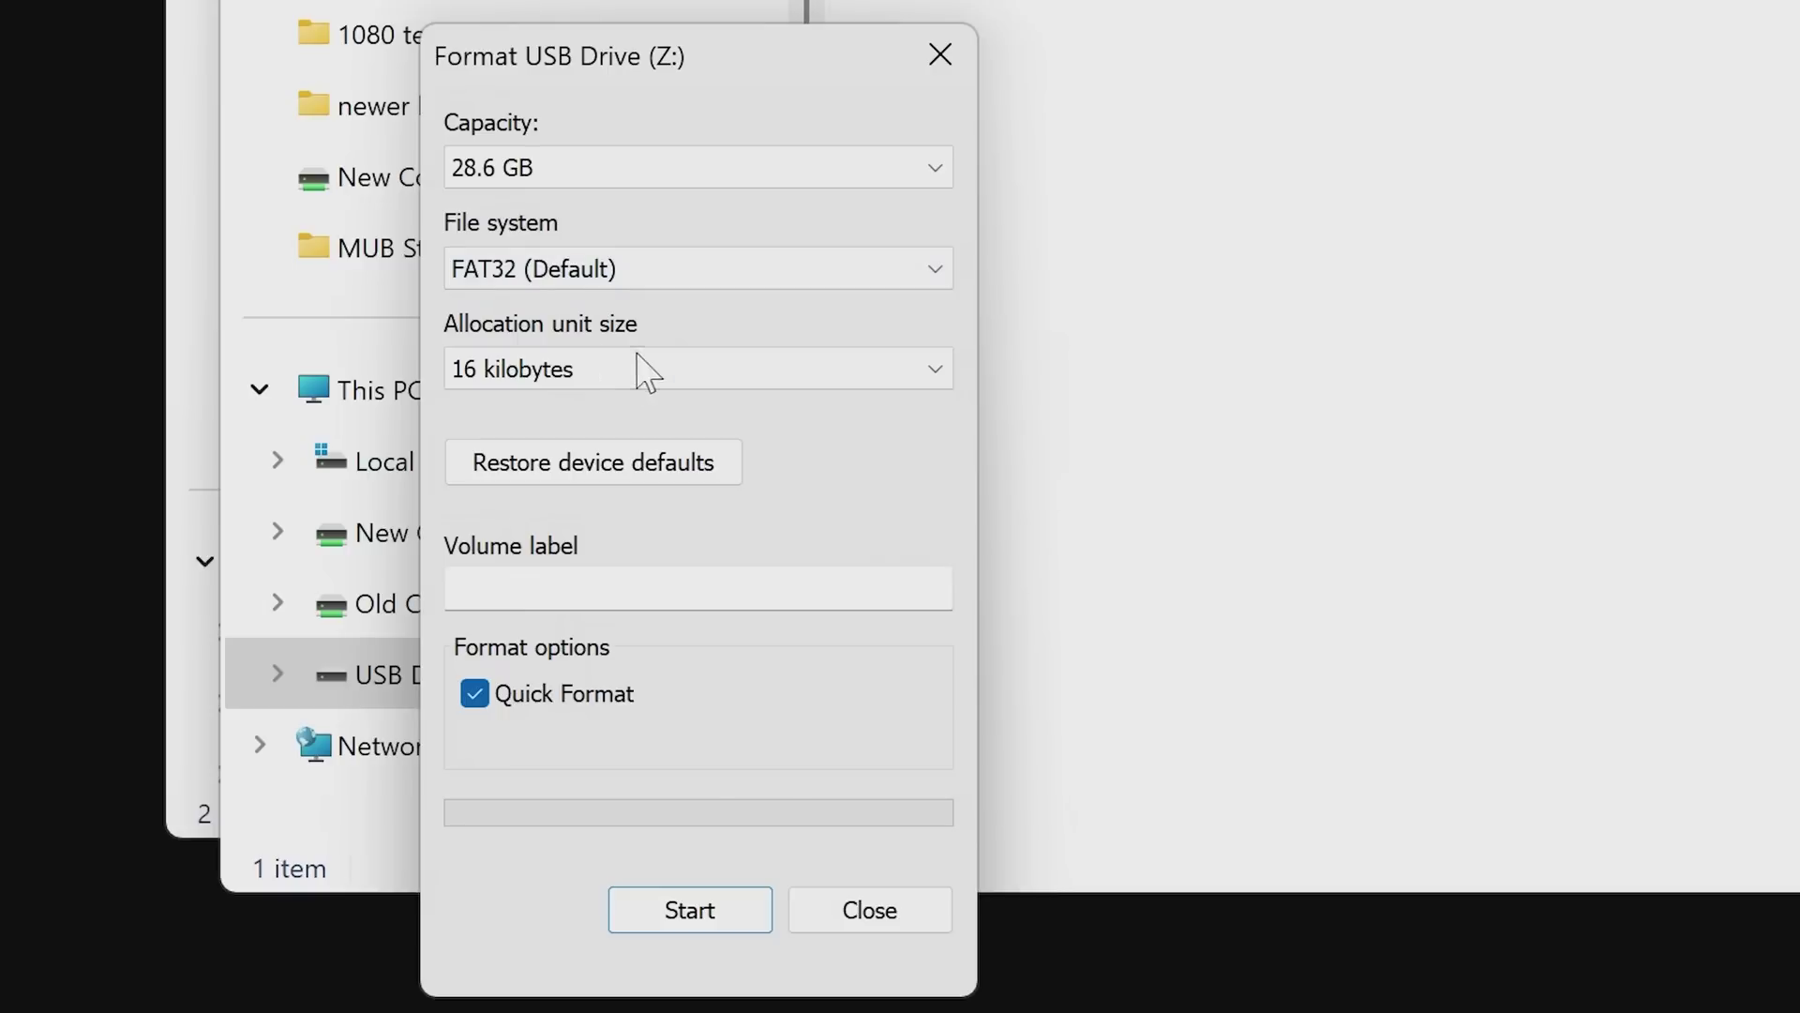
{"action": "left_click", "coordinate": [675, 372]}
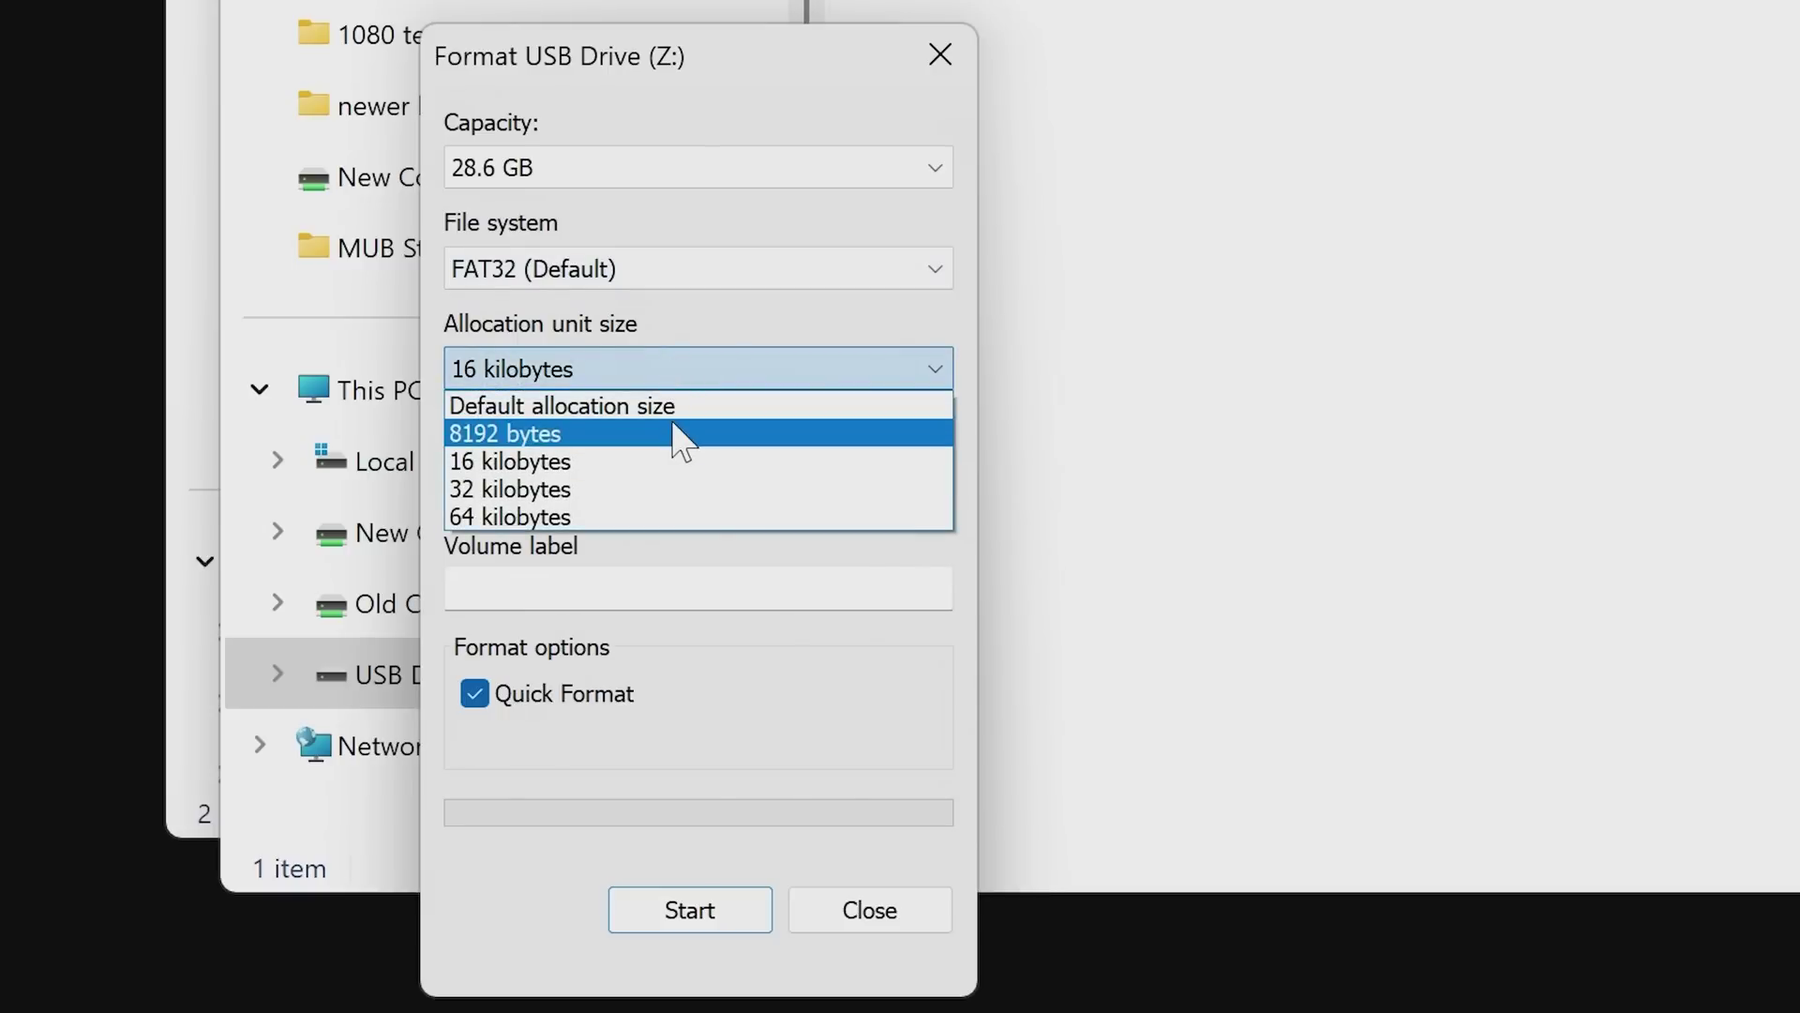
{"action": "left_click", "coordinate": [682, 413]}
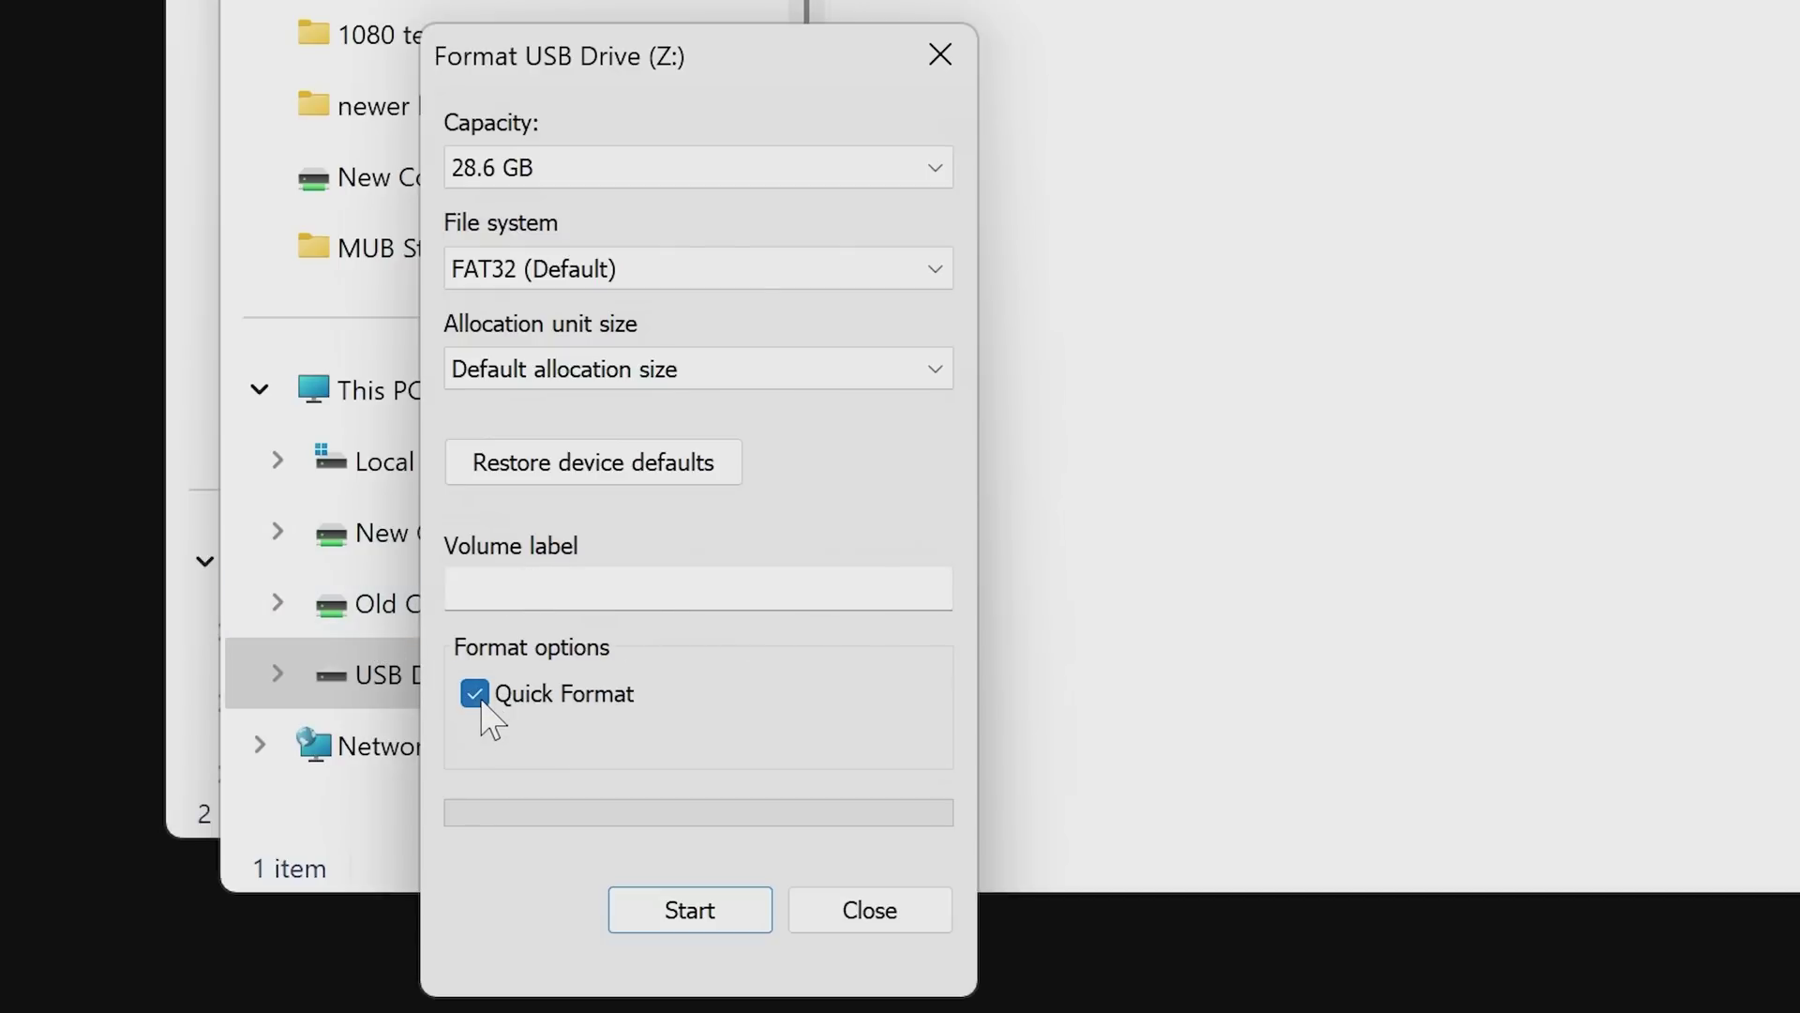
Step: Run the quick format of USB Drive (Z:), accept erasing all its data, and close the format dialog
{"action": "left_click", "coordinate": [691, 928]}
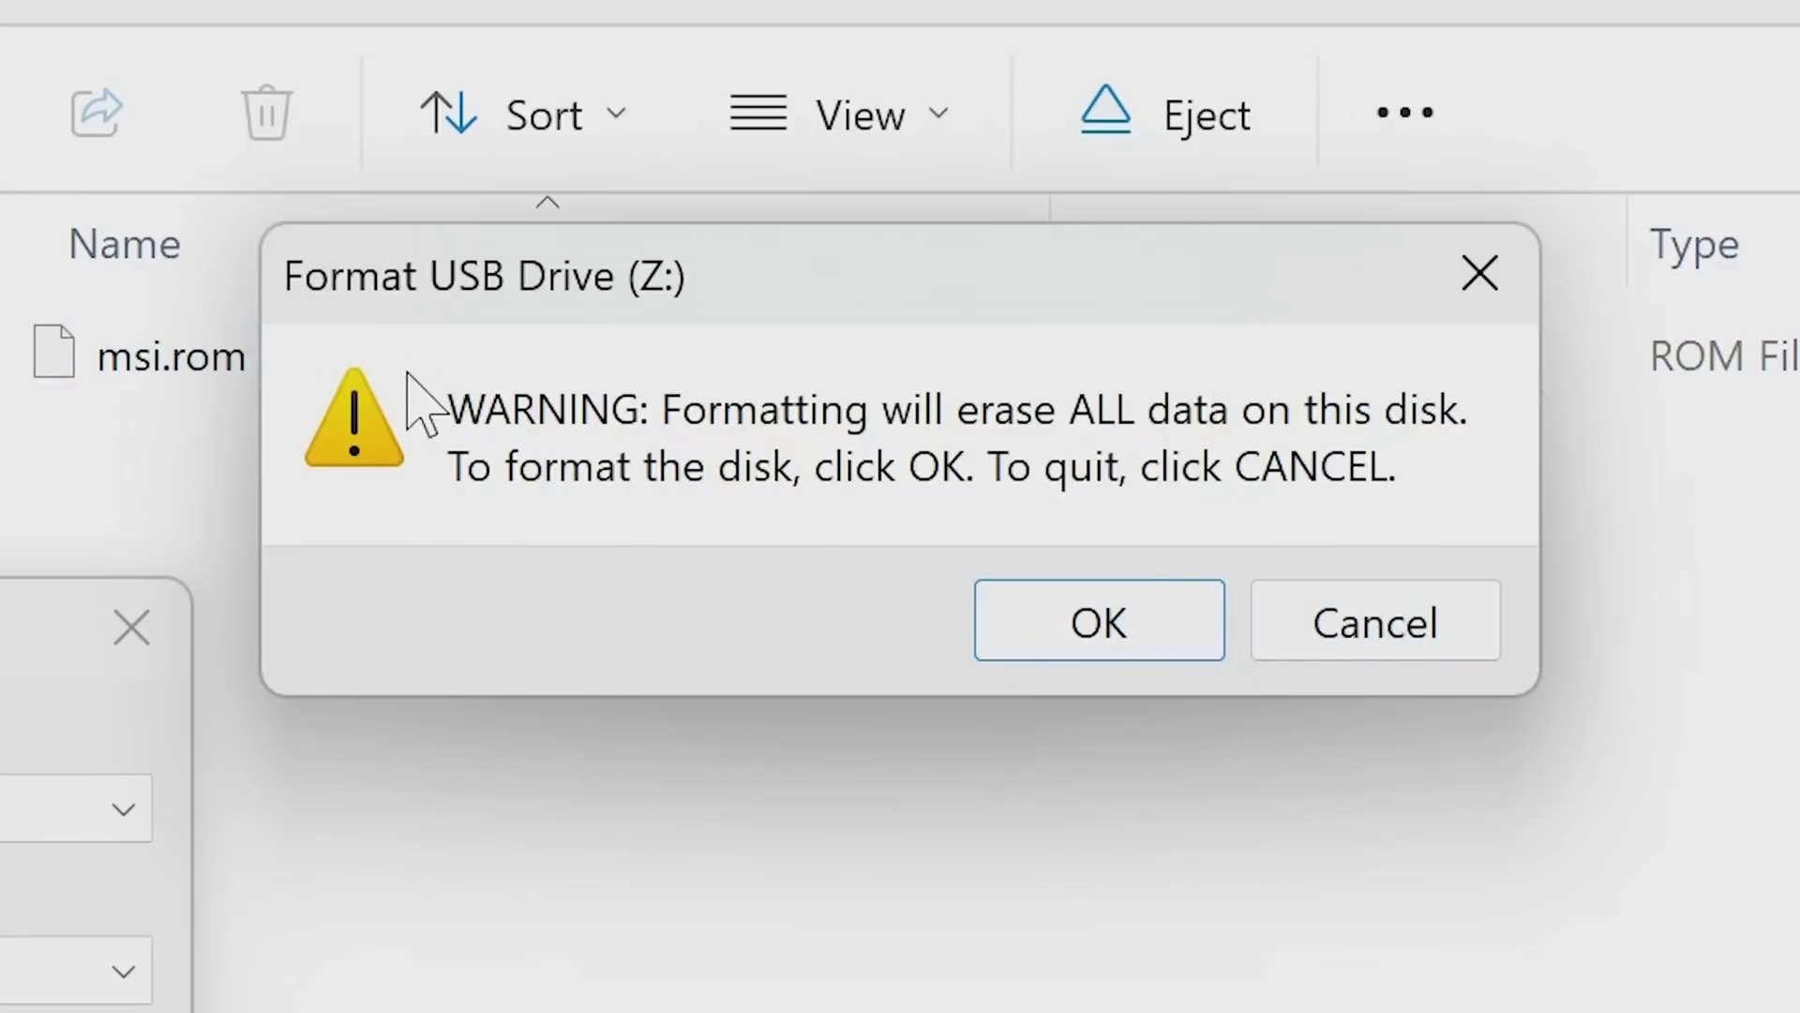
{"action": "left_click", "coordinate": [1144, 621]}
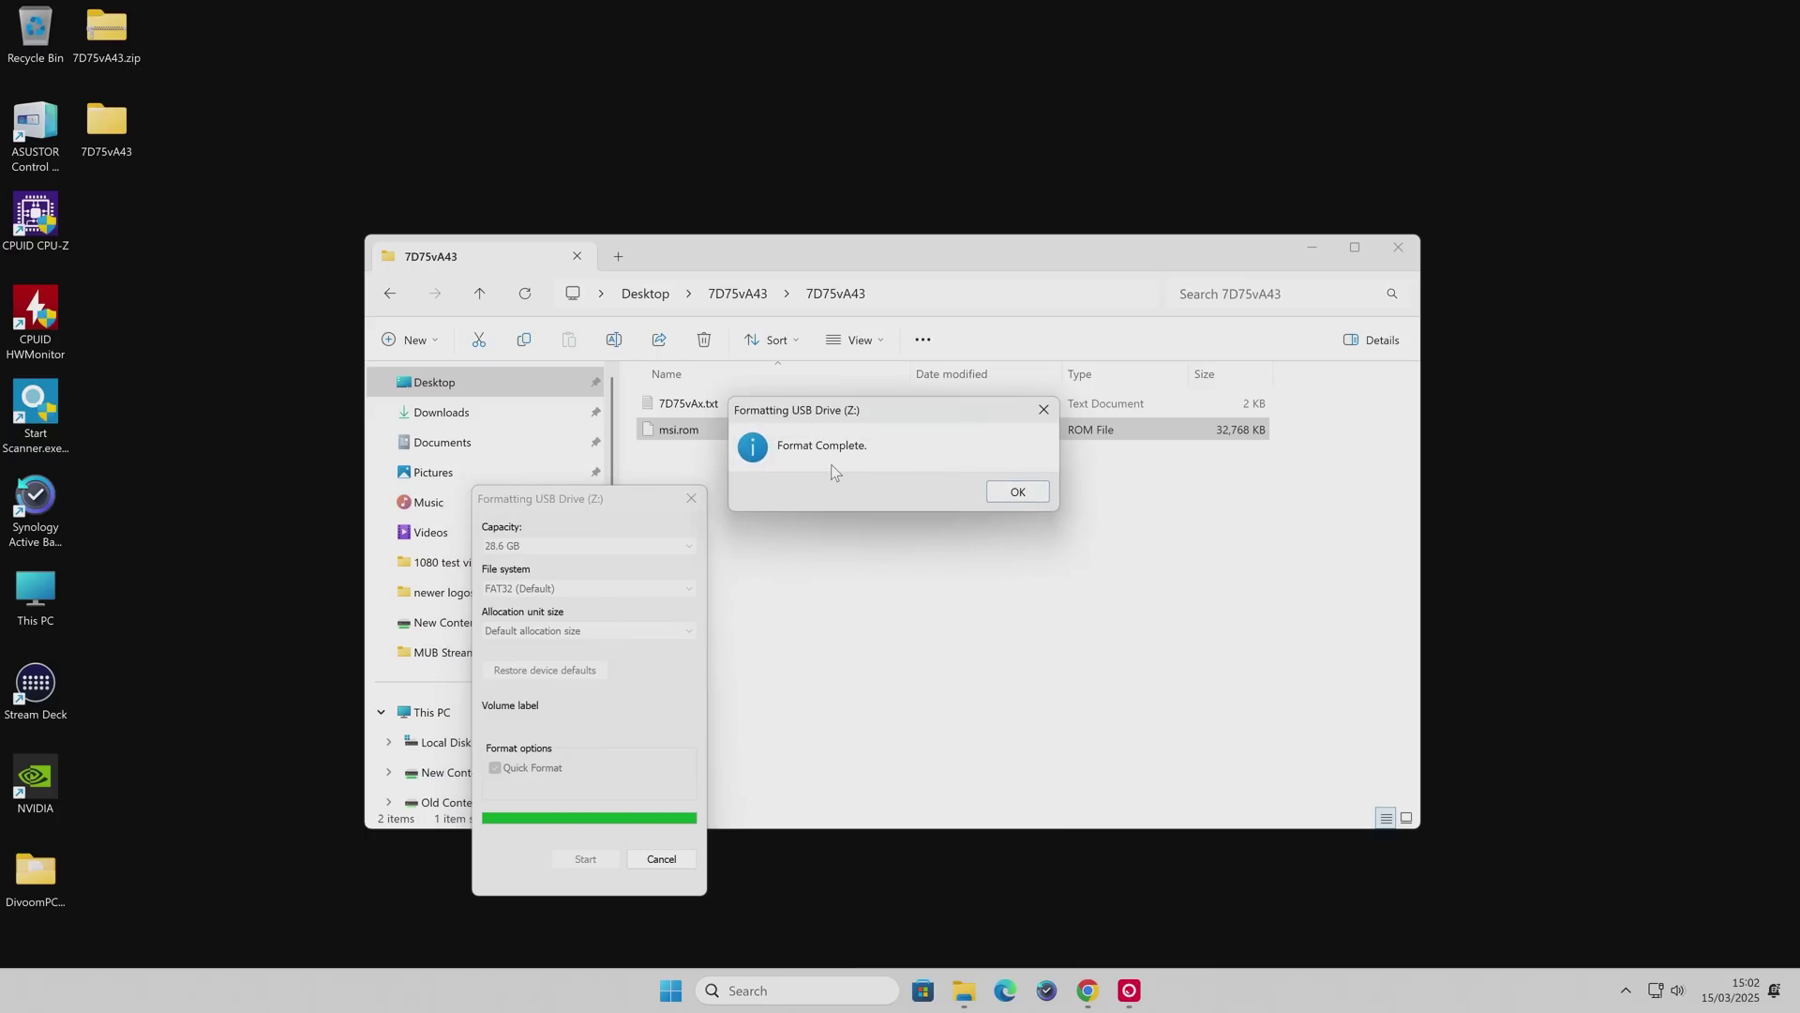
{"action": "left_click", "coordinate": [1018, 492]}
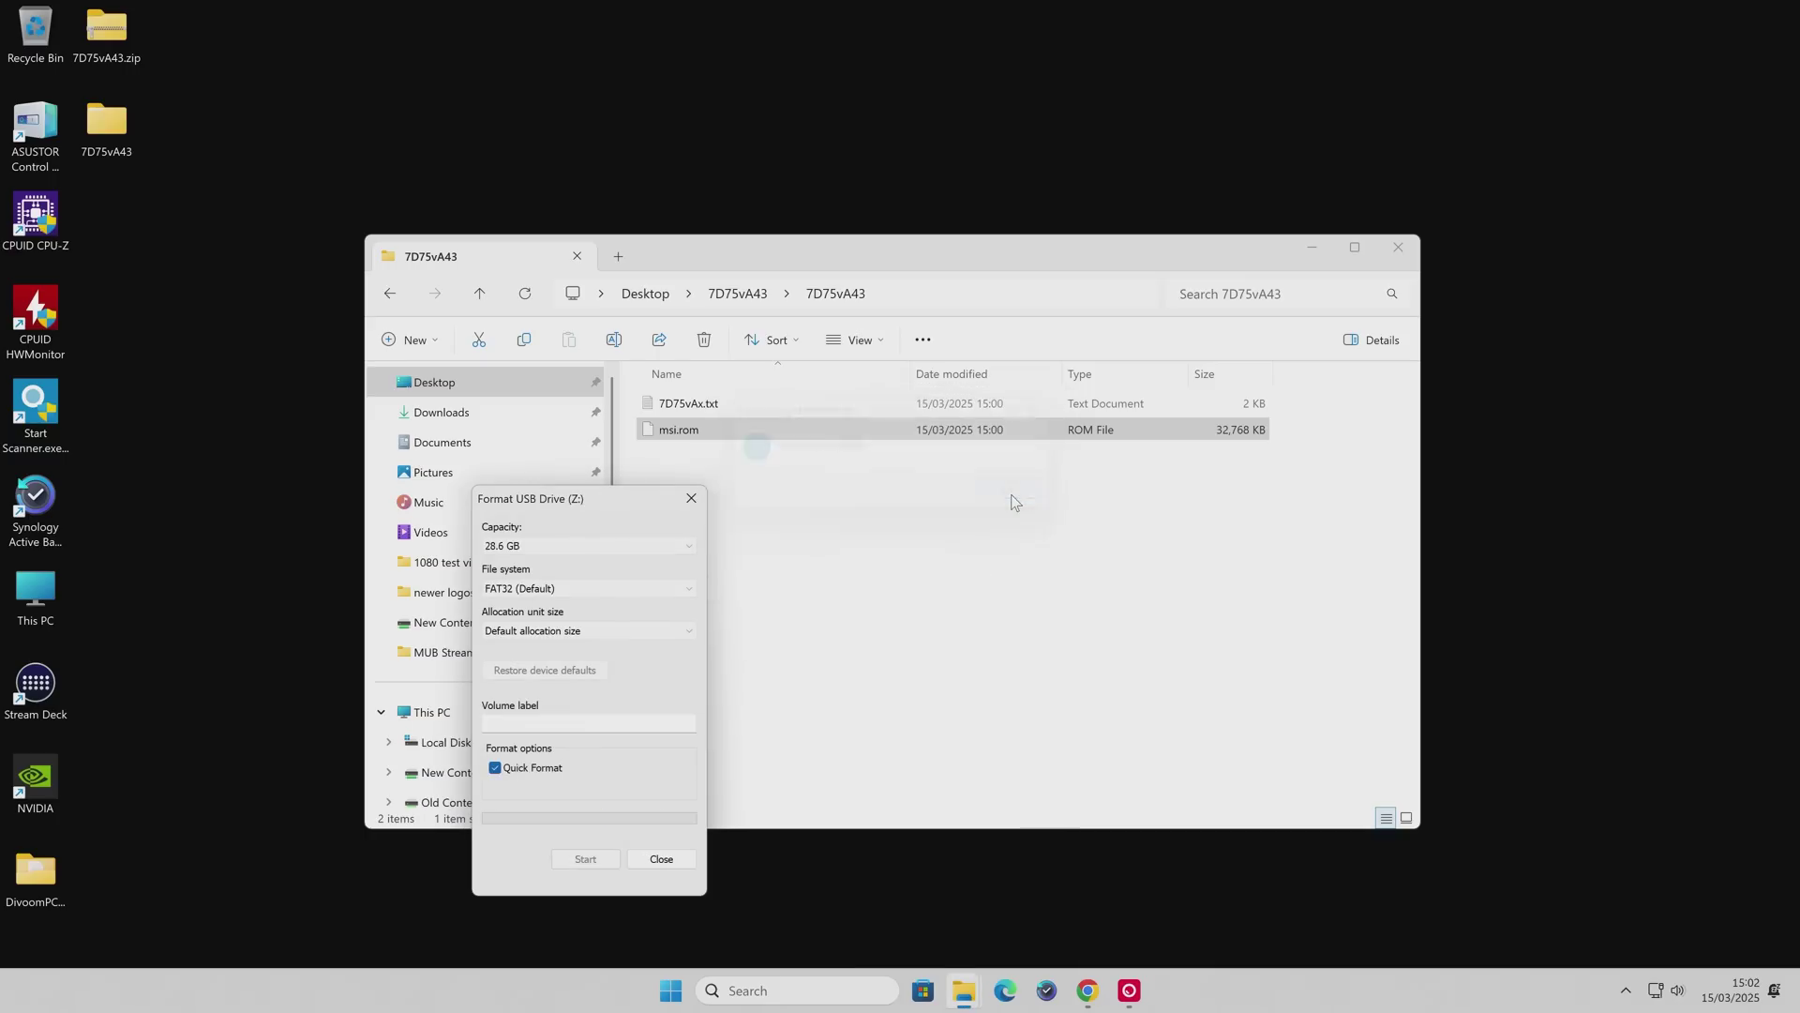
{"action": "left_click", "coordinate": [696, 498]}
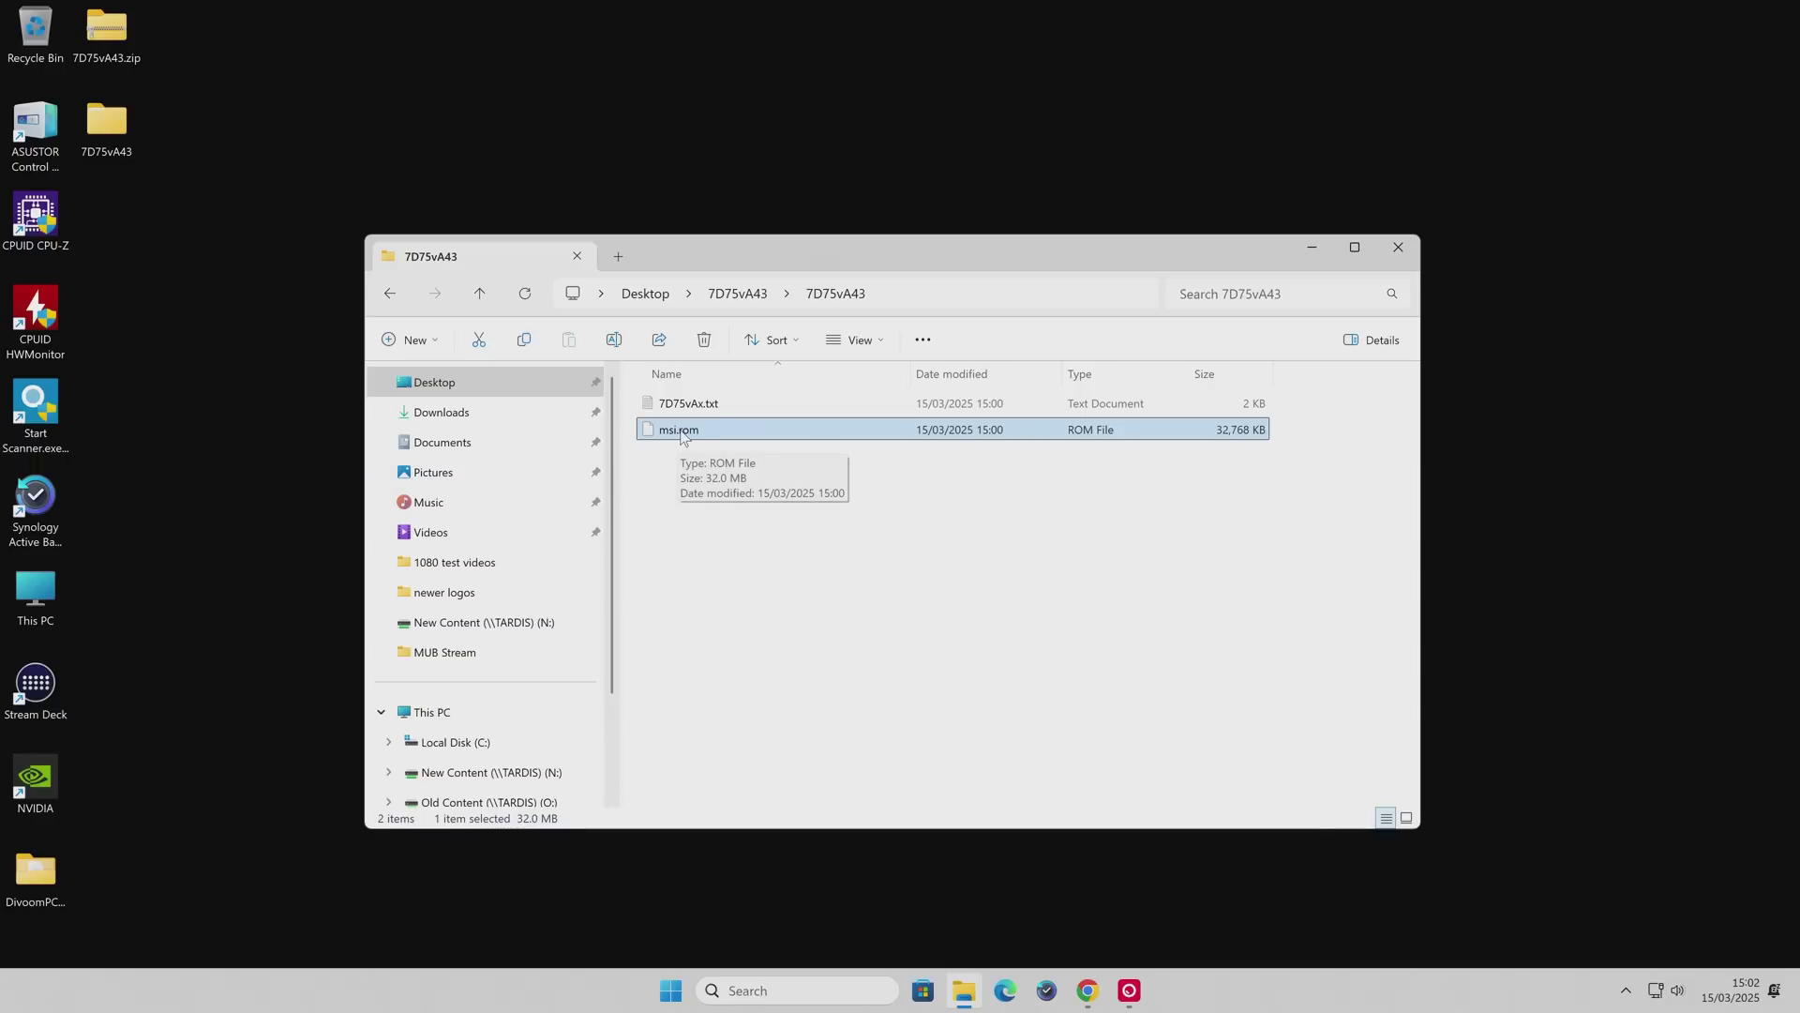
Step: Copy msi.rom from the 7D75vA43 folder to the root of USB Drive (Z:) and close the file window
{"action": "scroll", "coordinate": [470, 711], "scroll_direction": "down", "scroll_amount": 3}
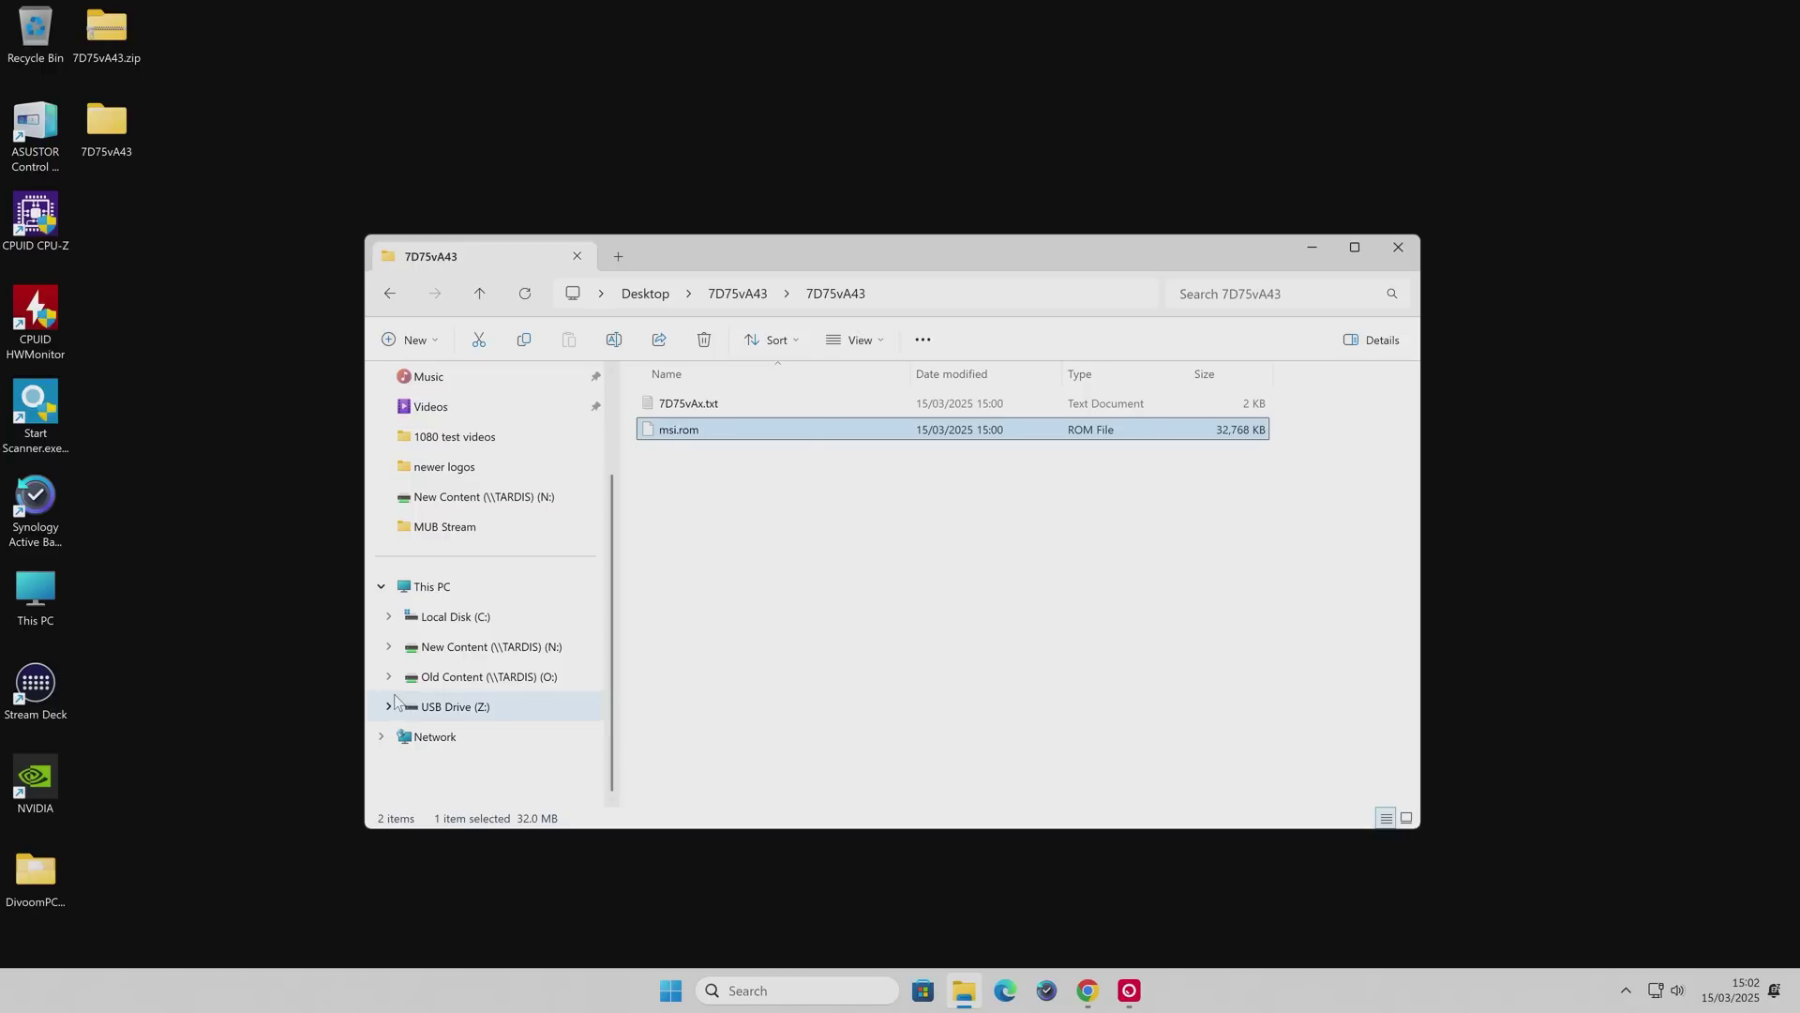
{"action": "right_click", "coordinate": [771, 433]}
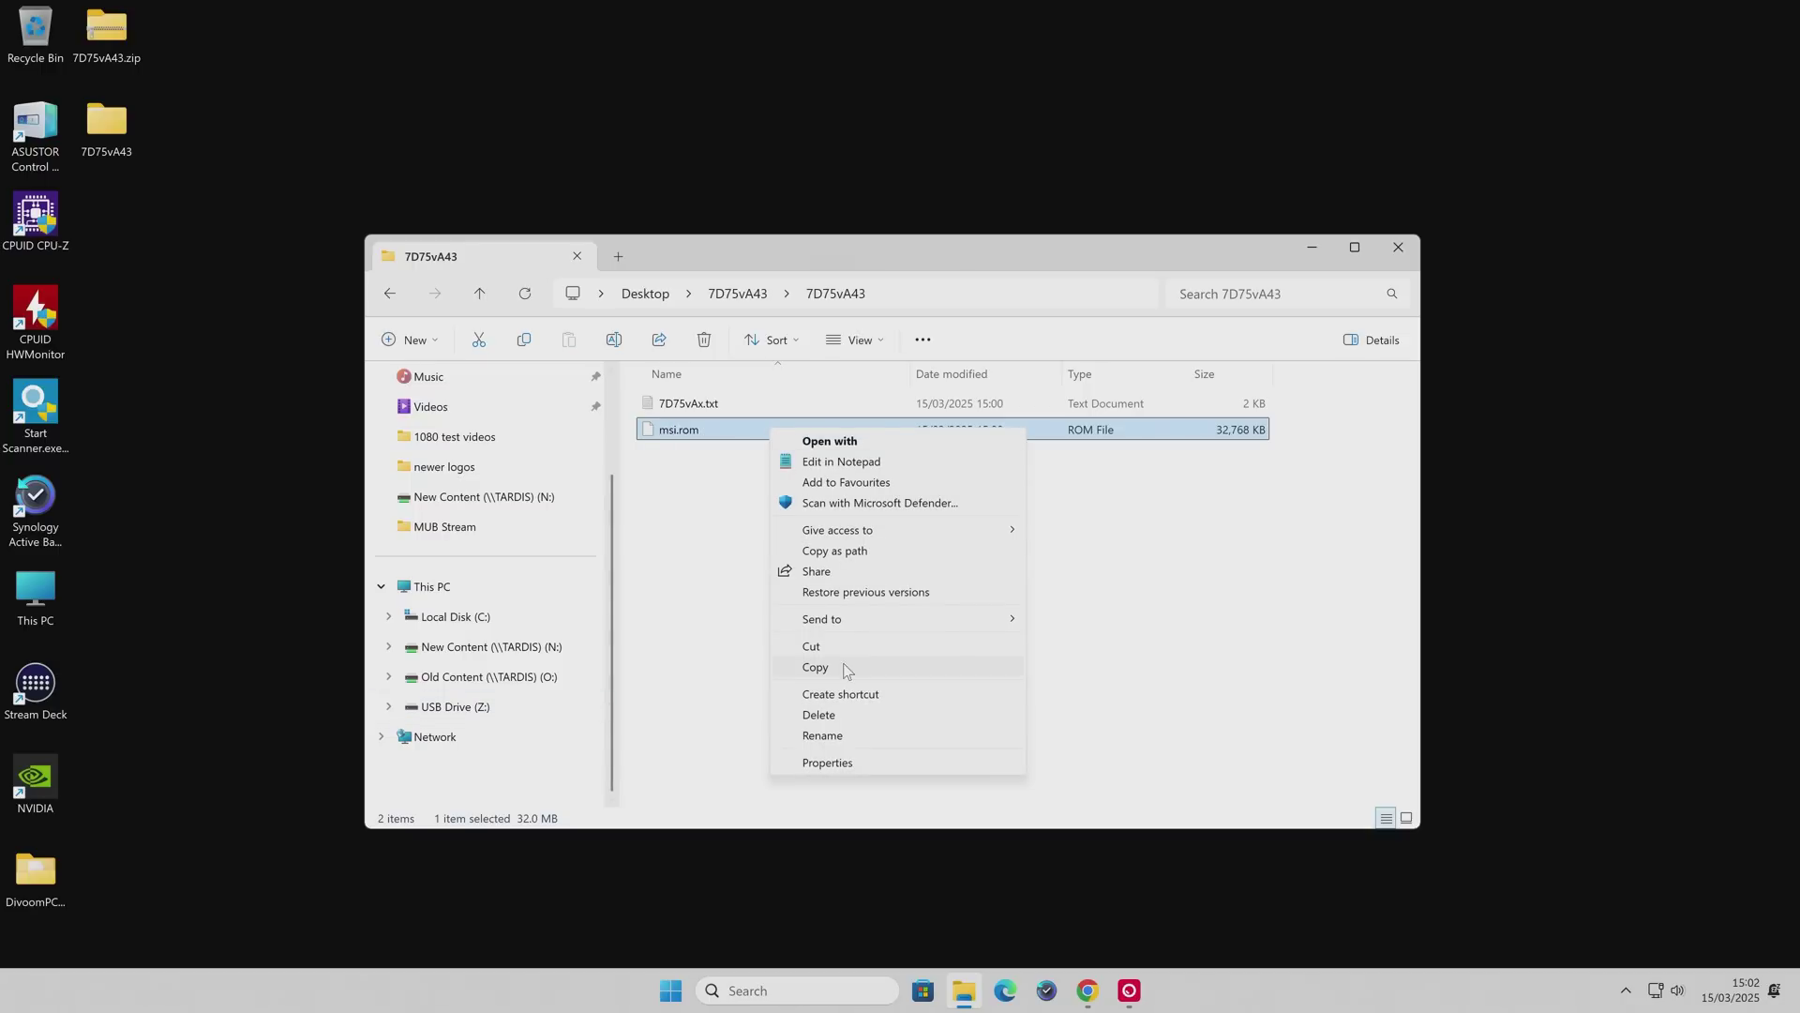
{"action": "left_click", "coordinate": [814, 666]}
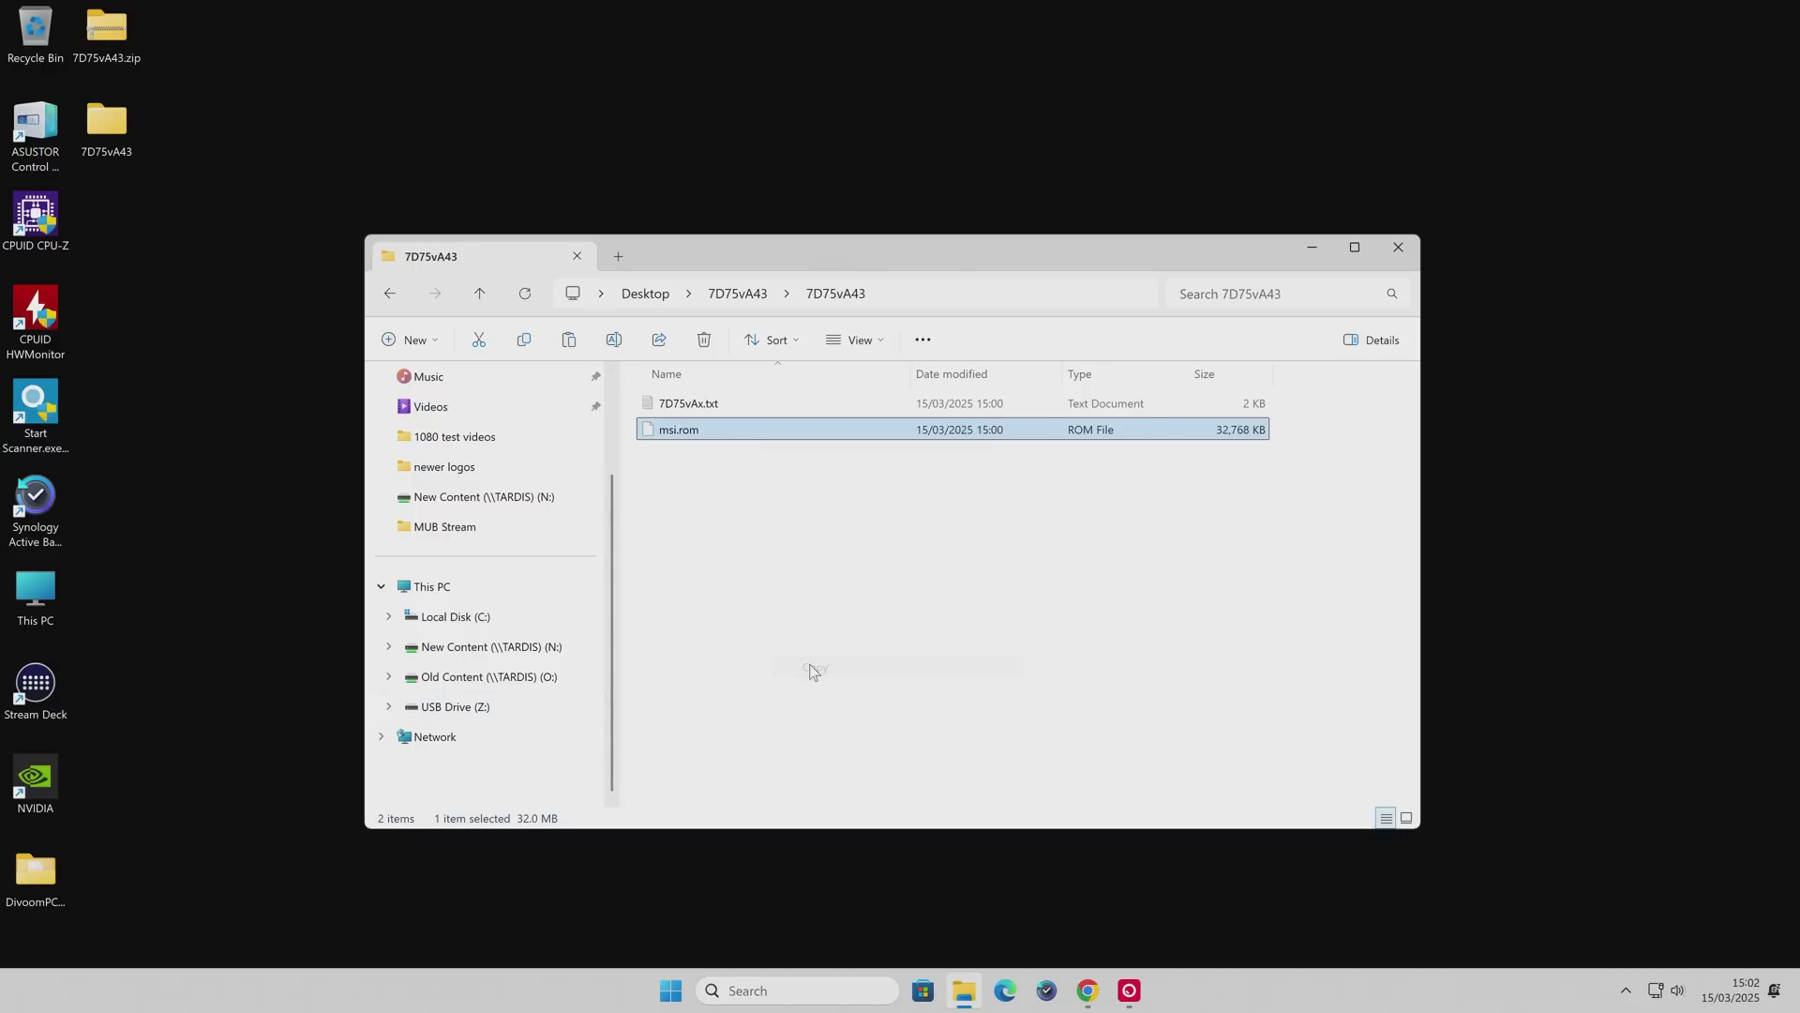
{"action": "left_click", "coordinate": [453, 708]}
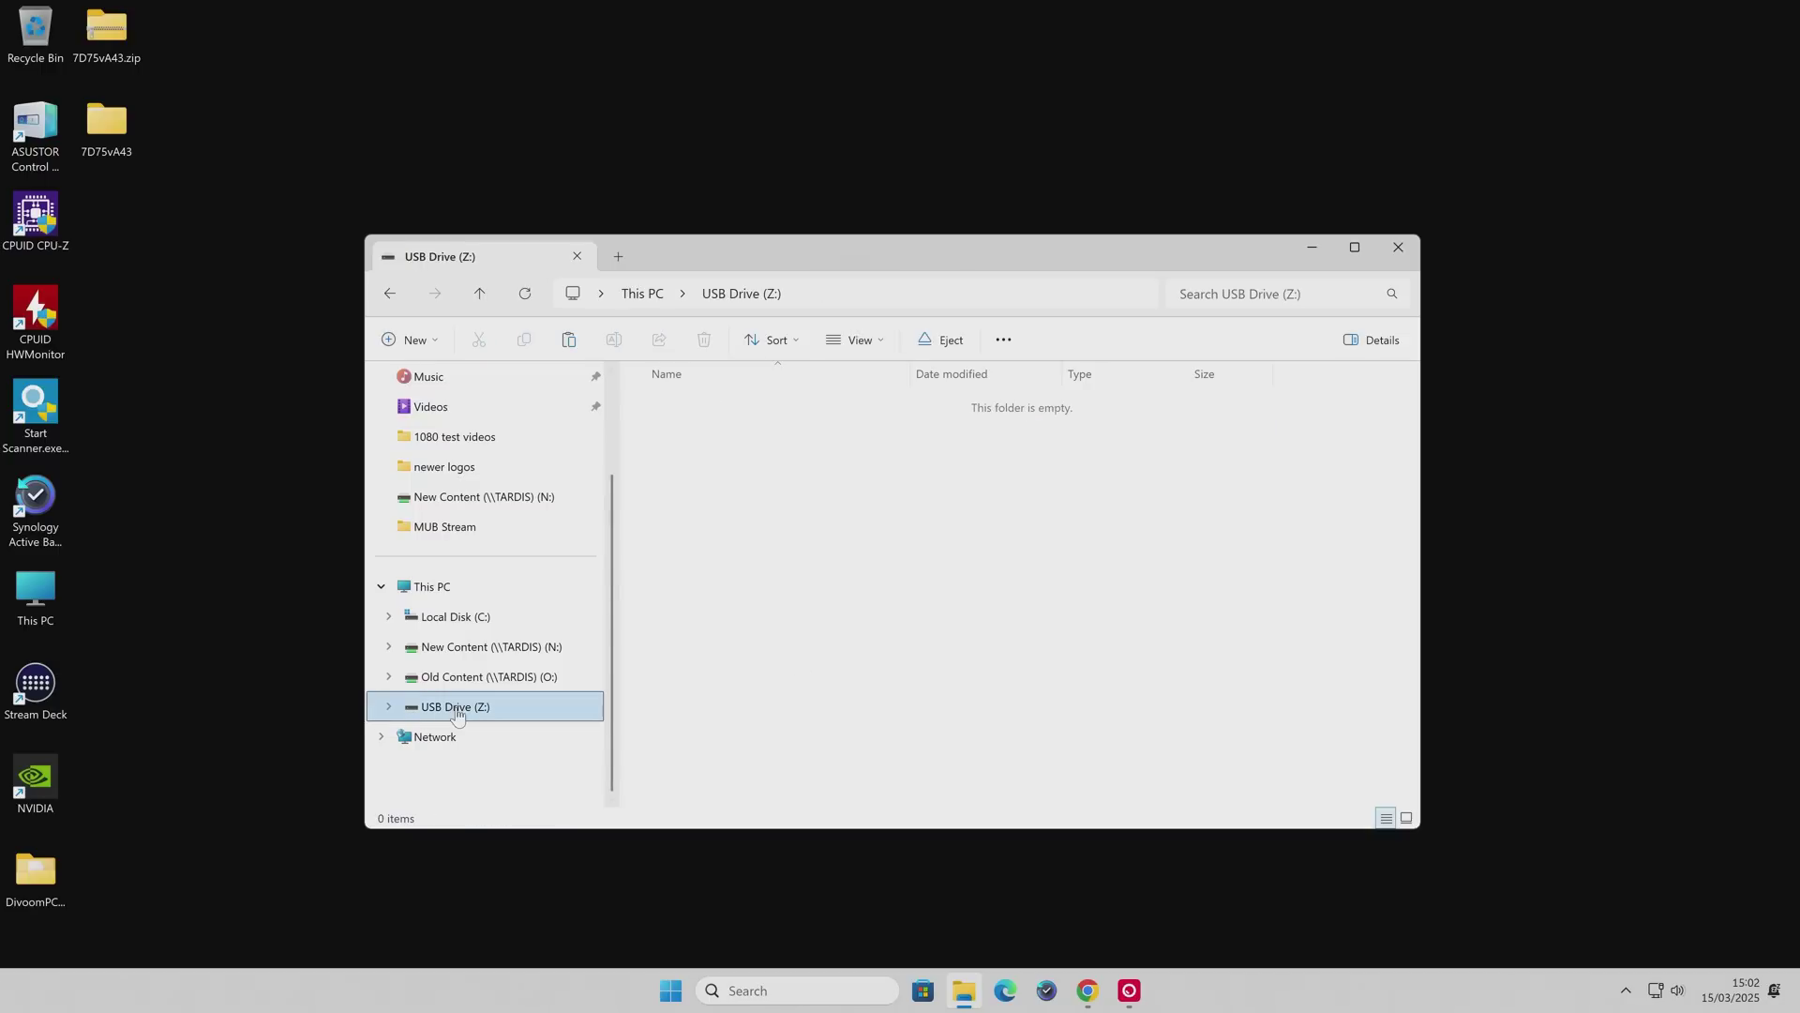
{"action": "right_click", "coordinate": [726, 489]}
{"action": "left_click", "coordinate": [769, 617]}
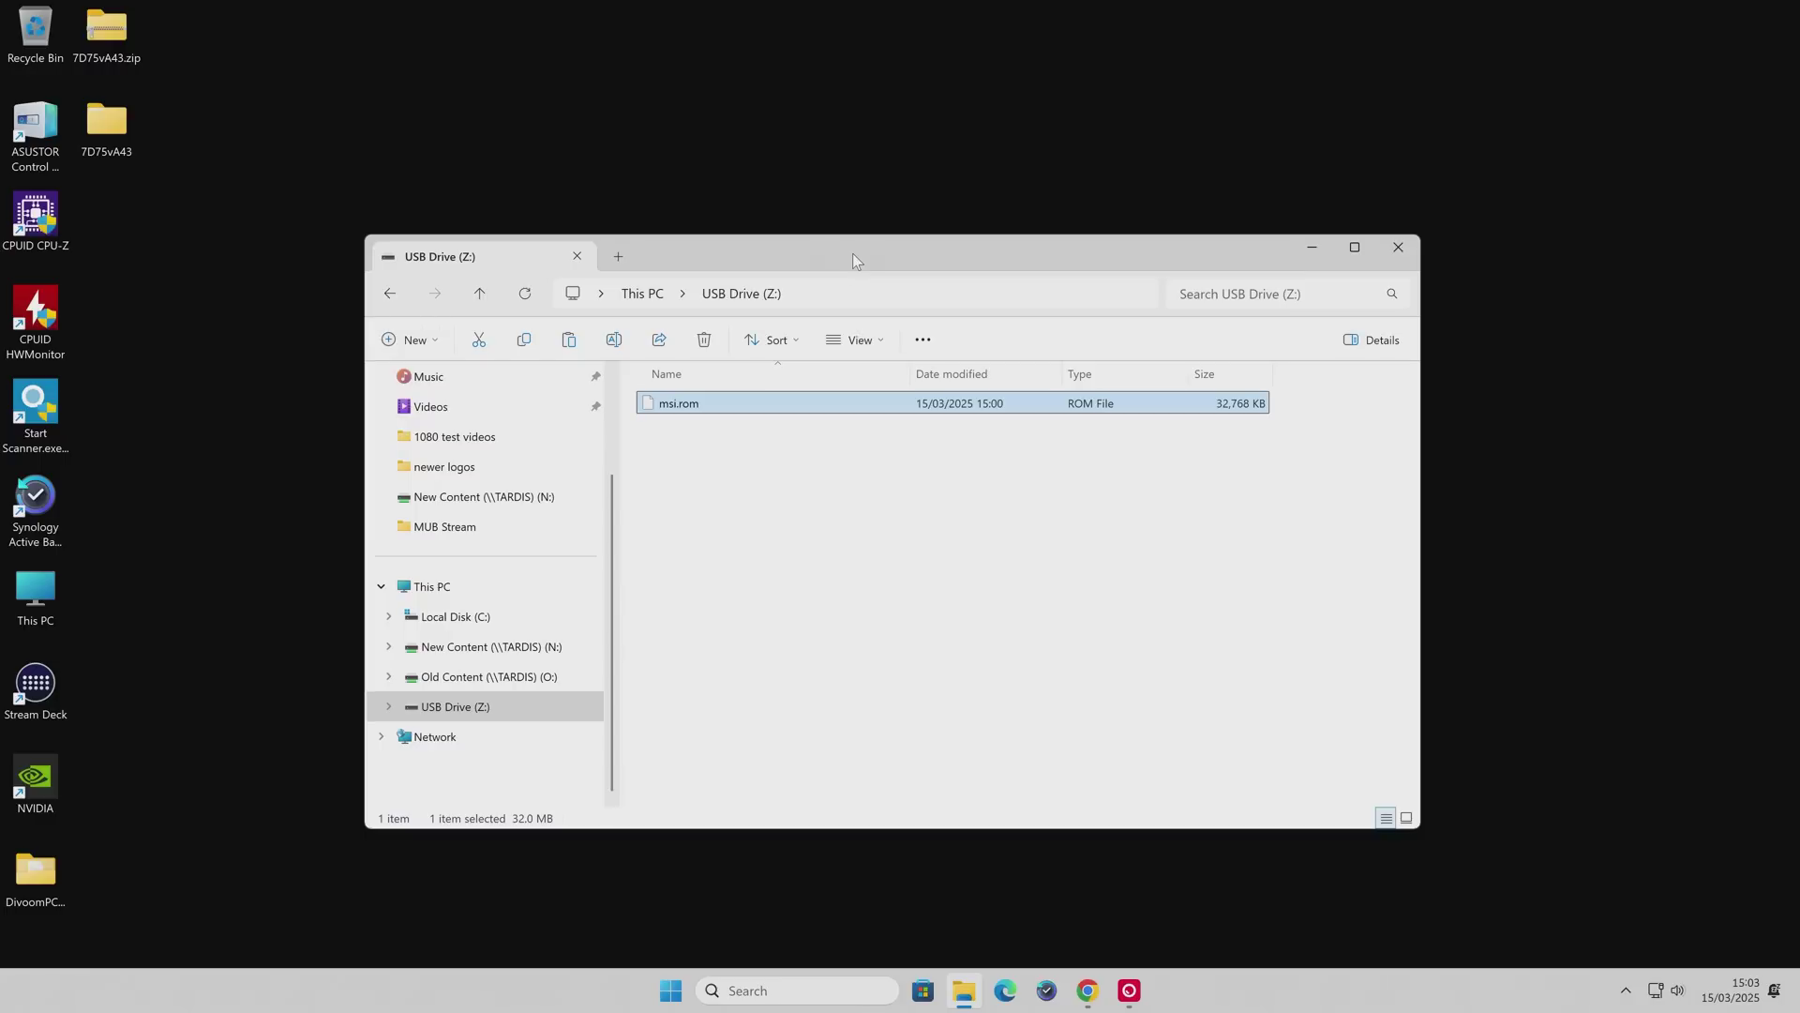
{"action": "left_click", "coordinate": [1402, 259]}
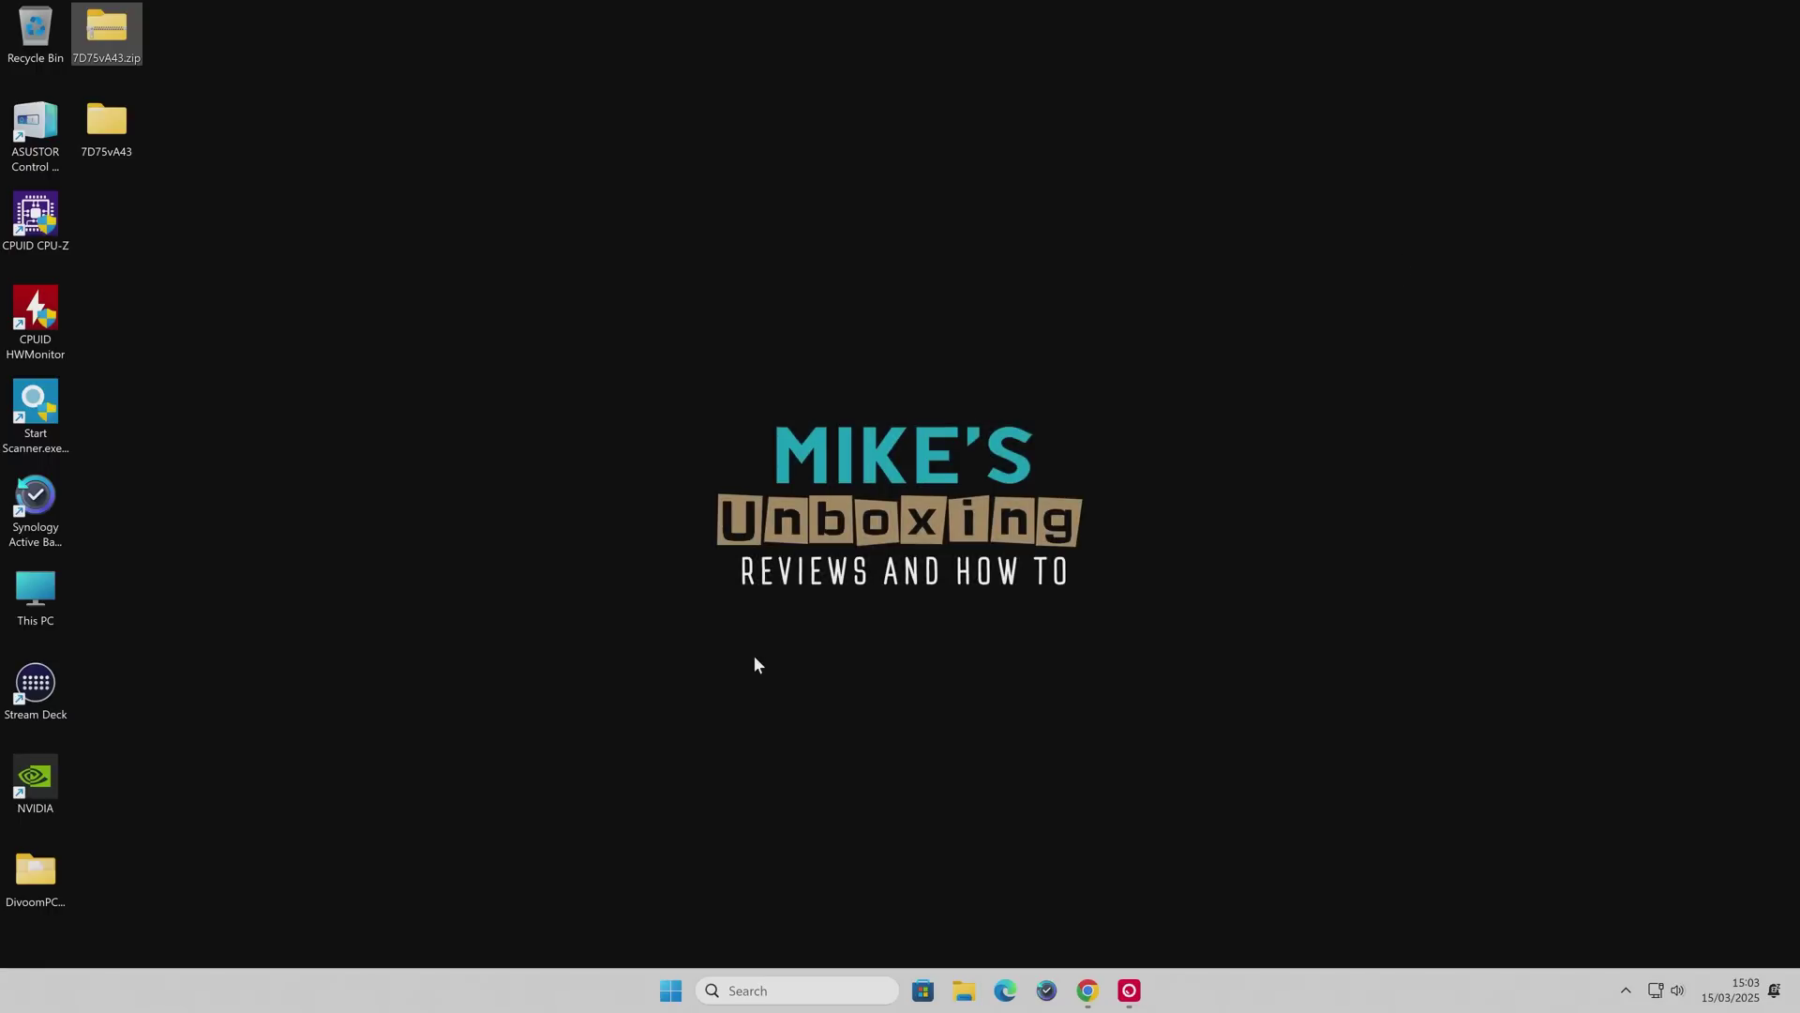